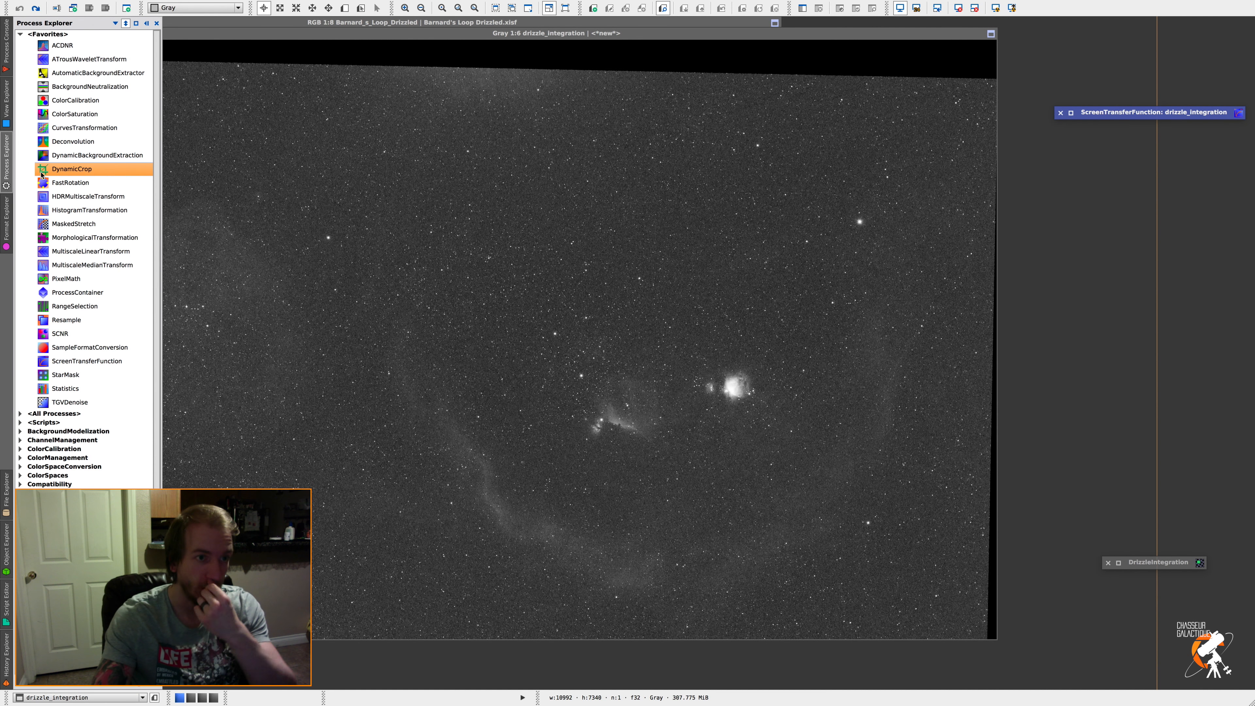
- Start DynamicCrop on the drizzle_integration image and arrange its window alongside the Barnard_s_Loop_Drizzled image at 1:8 zoom
{"action": "double_click", "coordinate": [86, 168]}
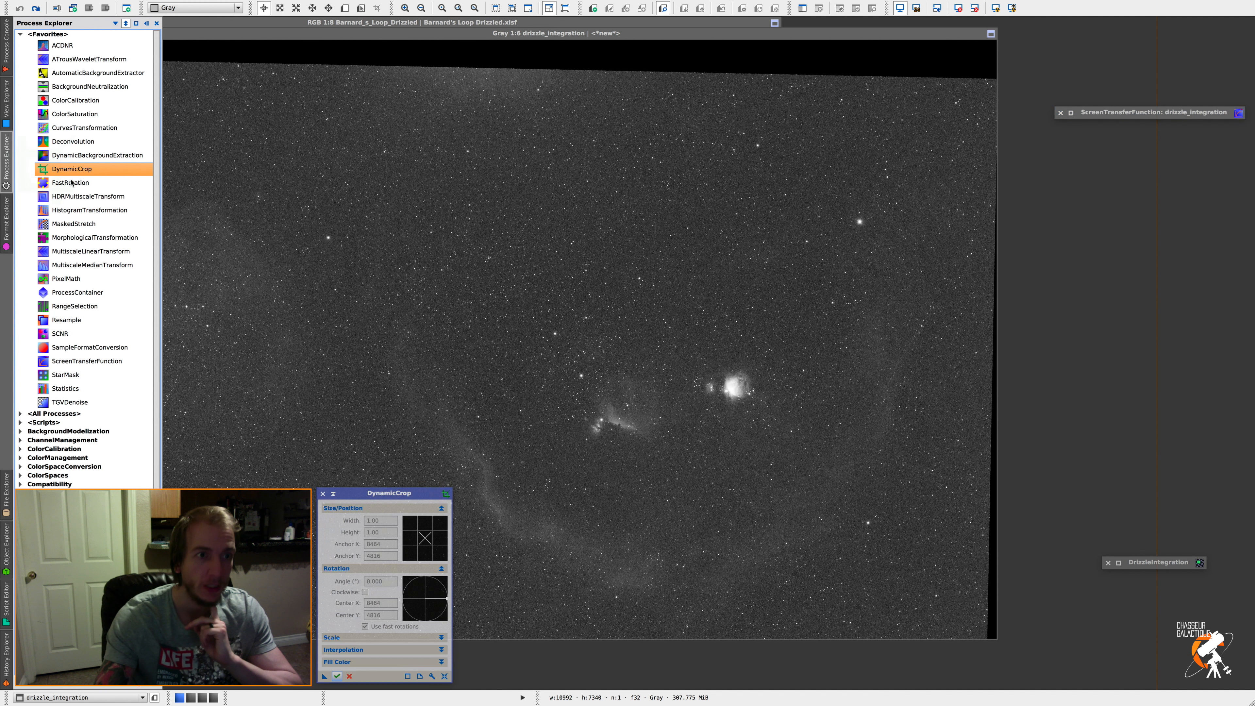
{"action": "left_click_drag", "start_coordinate": [351, 490], "coordinate": [1054, 281]}
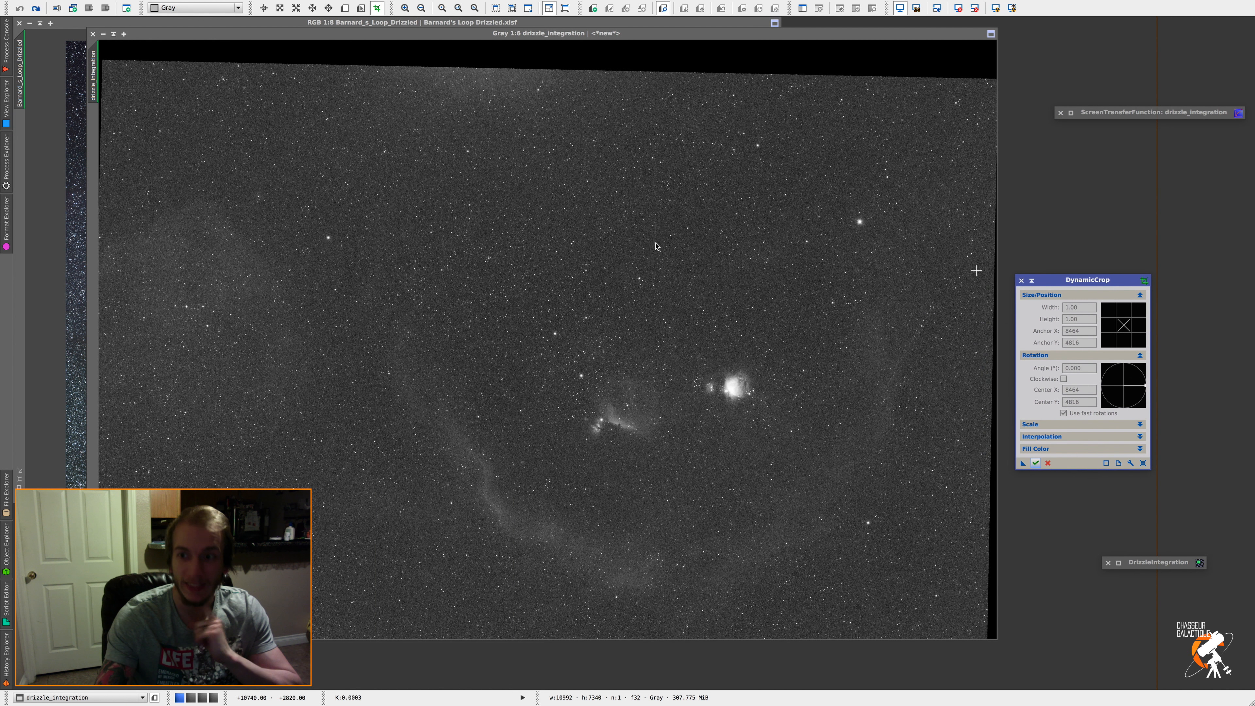
{"action": "left_click", "coordinate": [304, 289]}
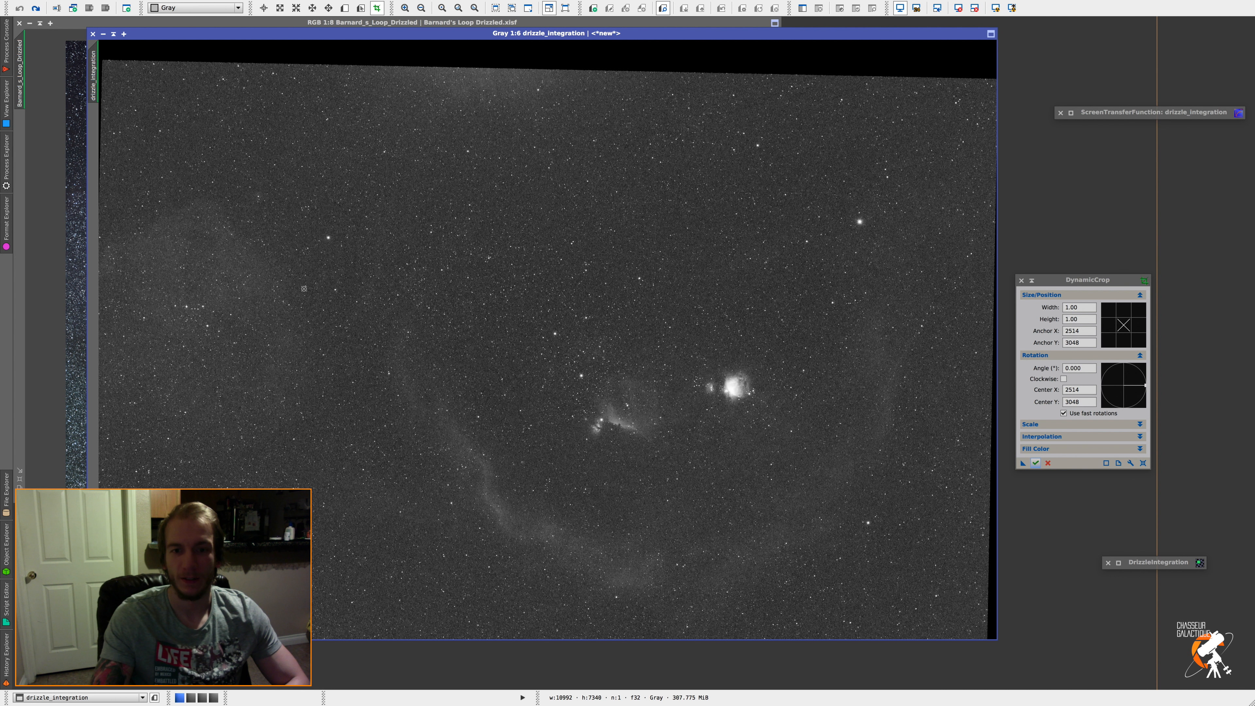
{"action": "key", "text": "ctrl+0"}
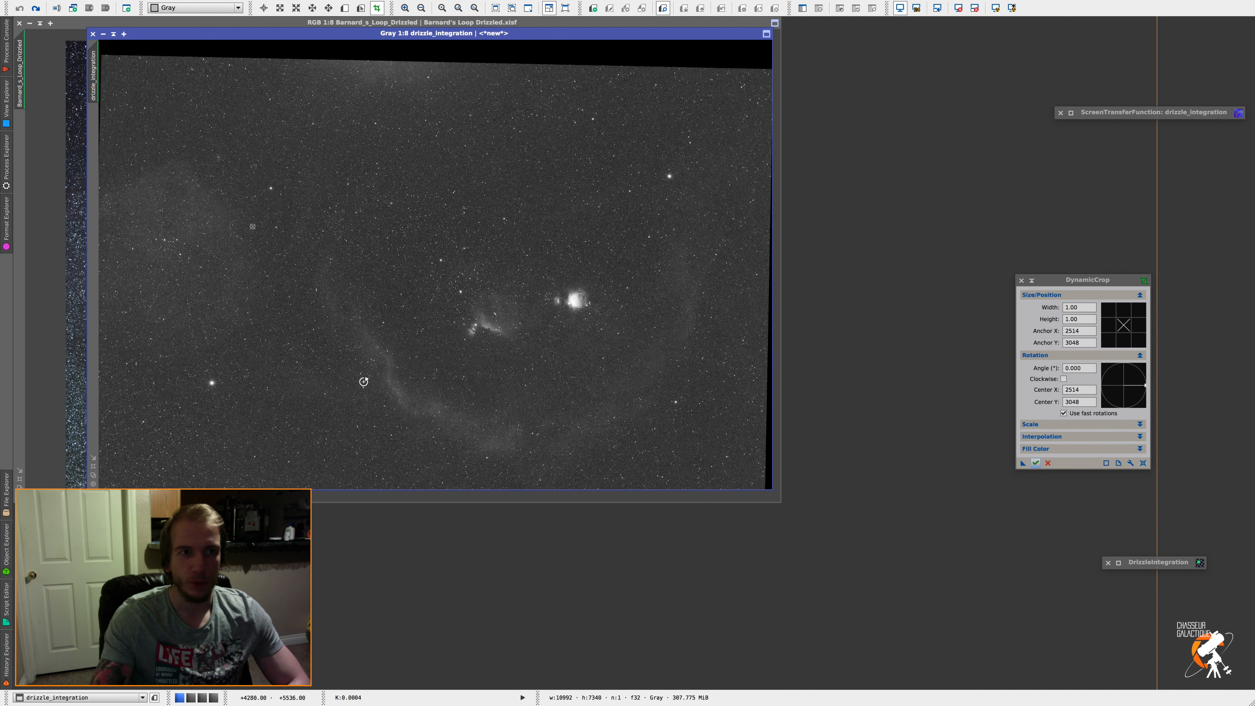
{"action": "left_click_drag", "start_coordinate": [462, 37], "coordinate": [851, 27]}
{"action": "left_click", "coordinate": [196, 239]}
{"action": "left_click", "coordinate": [935, 278]}
{"action": "left_click", "coordinate": [213, 277]}
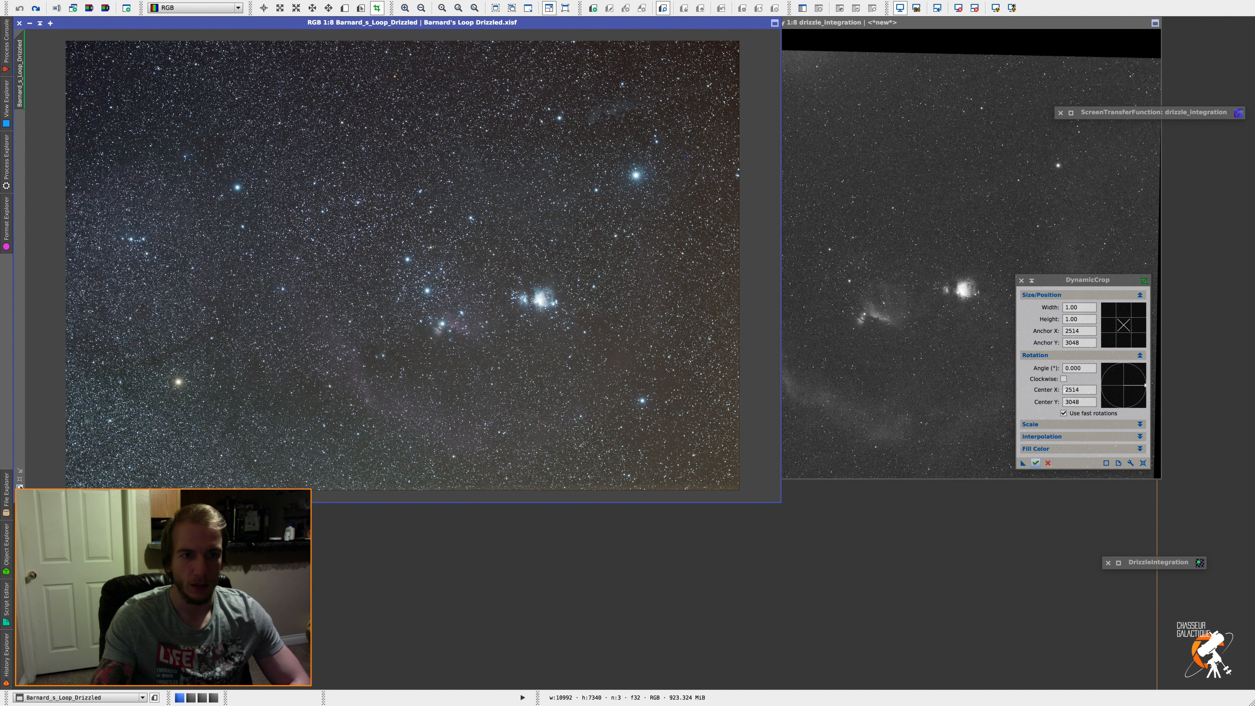
{"action": "left_click", "coordinate": [20, 488]}
{"action": "left_click", "coordinate": [797, 268]}
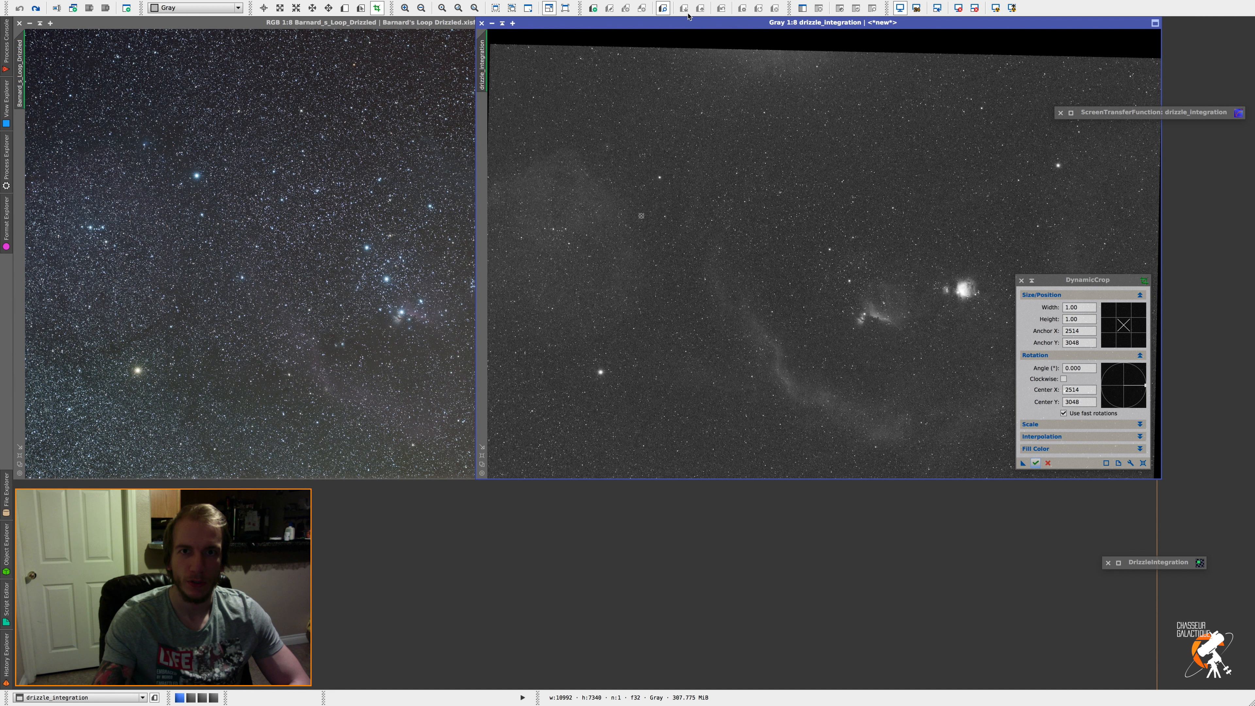
{"action": "left_click_drag", "start_coordinate": [666, 27], "coordinate": [621, 35]}
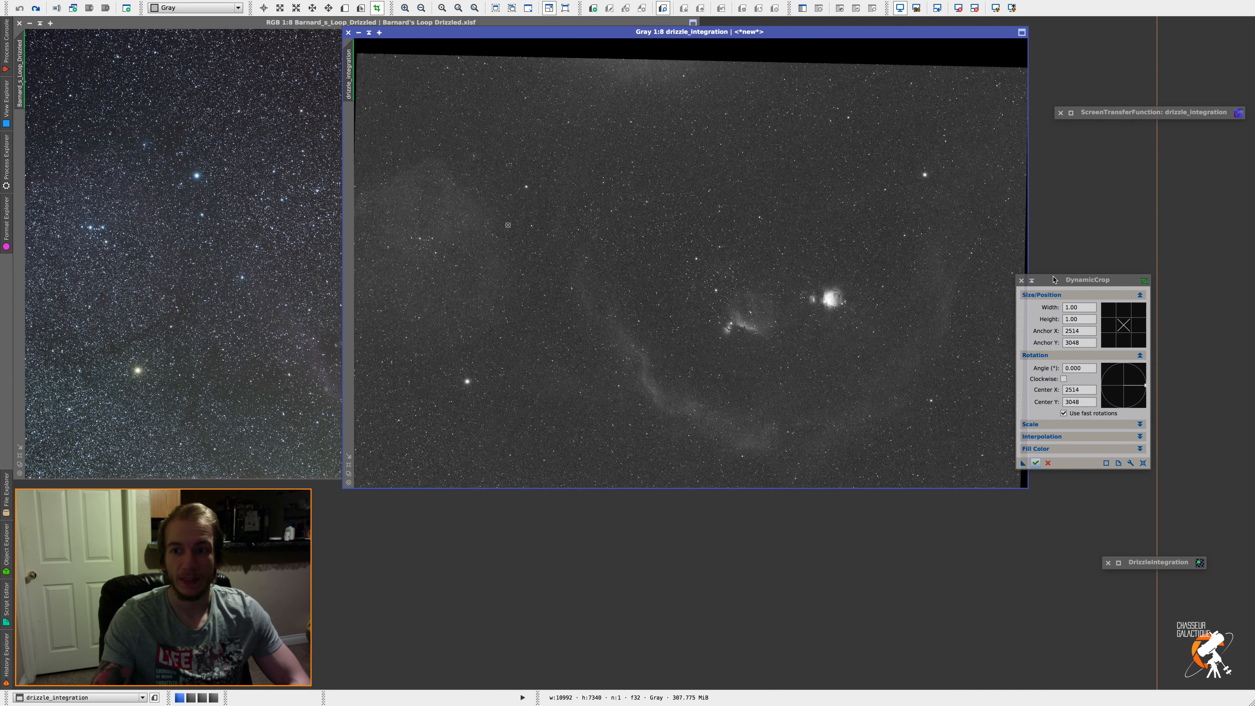
- Fit the crop boundary on drizzle_integration inside the black registration borders, about 10792 × 6812 pixels
{"action": "left_click_drag", "start_coordinate": [1084, 282], "coordinate": [1101, 282]}
{"action": "left_click", "coordinate": [1160, 463]}
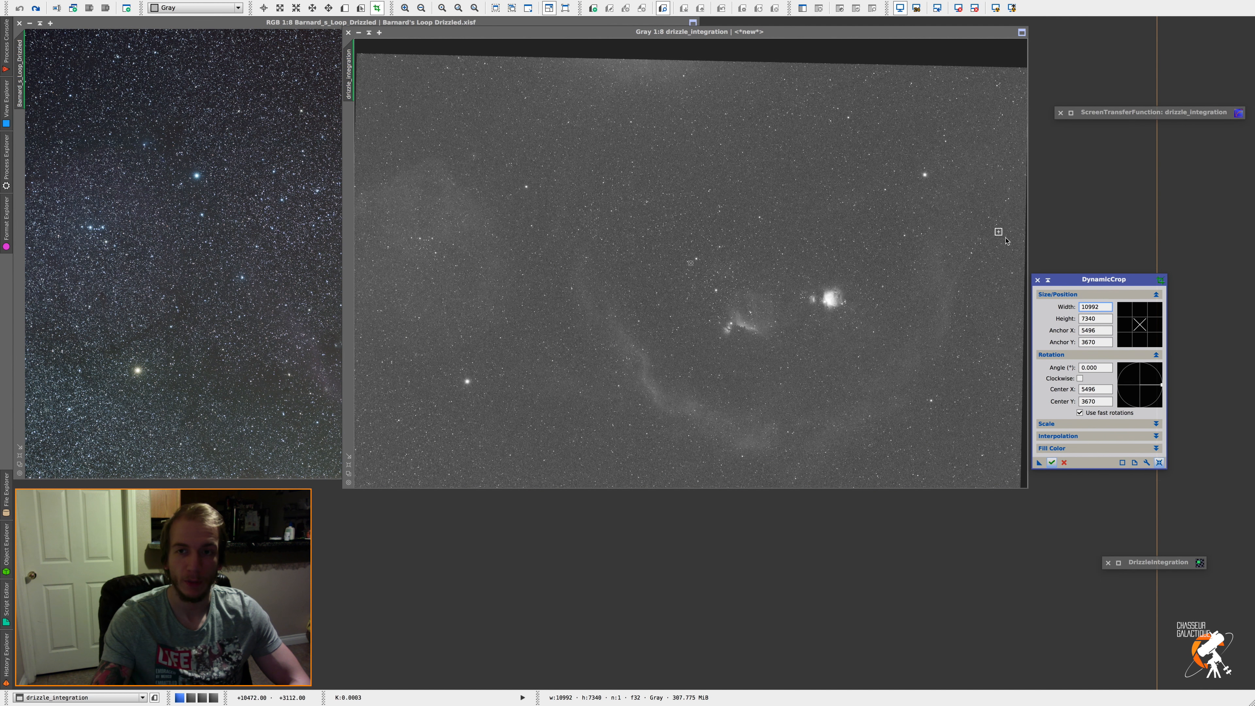
{"action": "left_click_drag", "start_coordinate": [953, 189], "coordinate": [905, 233]}
{"action": "left_click_drag", "start_coordinate": [974, 84], "coordinate": [952, 178]}
{"action": "left_click_drag", "start_coordinate": [918, 222], "coordinate": [897, 190]}
{"action": "left_click_drag", "start_coordinate": [766, 231], "coordinate": [888, 213]}
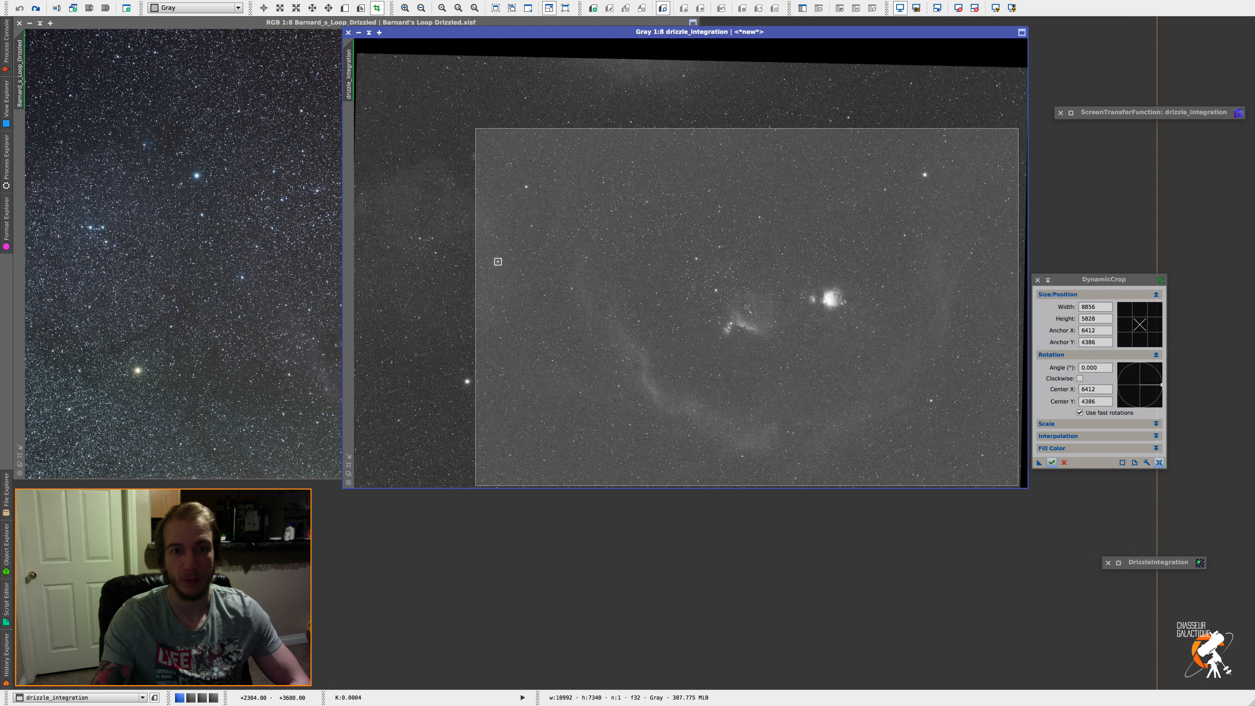
{"action": "left_click_drag", "start_coordinate": [476, 278], "coordinate": [357, 307]}
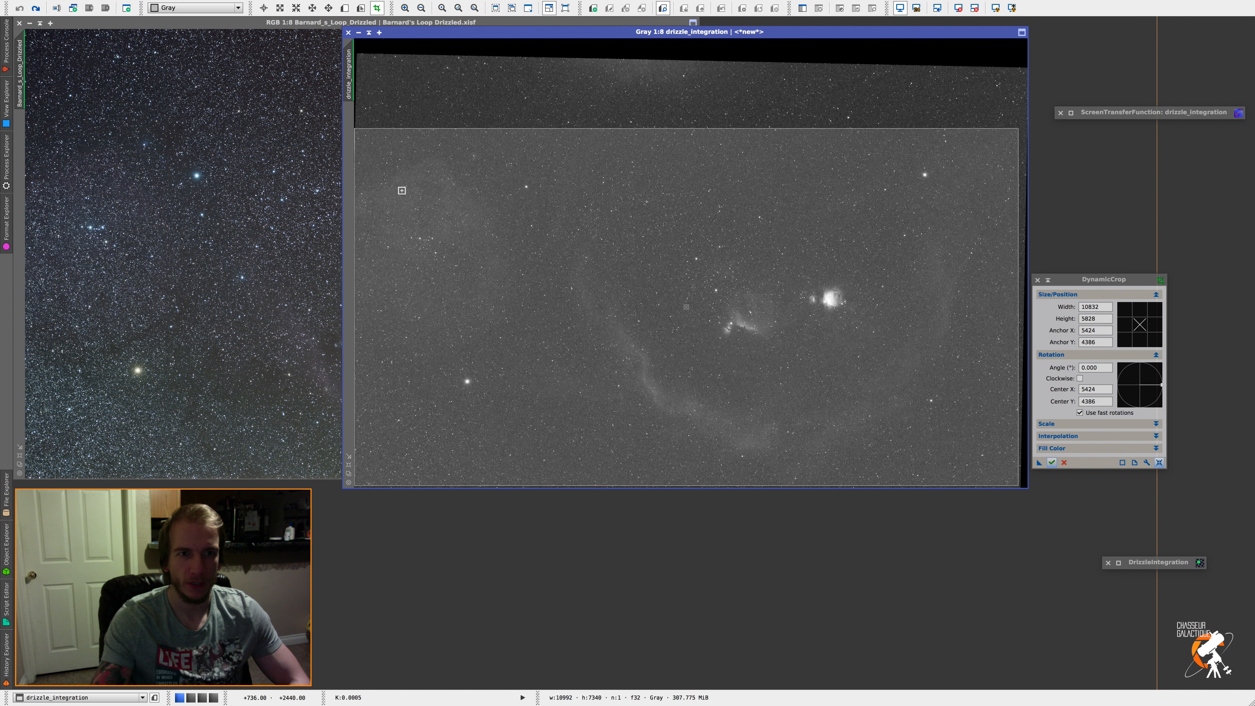
{"action": "left_click_drag", "start_coordinate": [359, 212], "coordinate": [364, 212]}
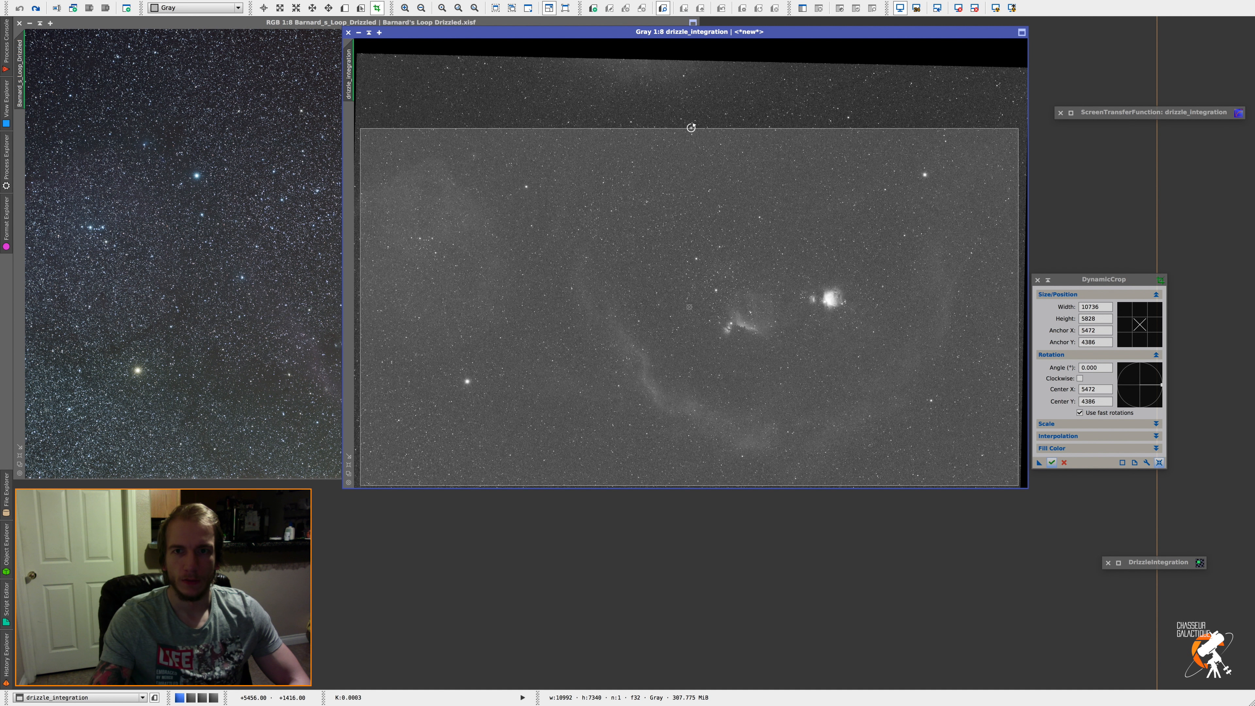
{"action": "left_click_drag", "start_coordinate": [688, 129], "coordinate": [686, 70]}
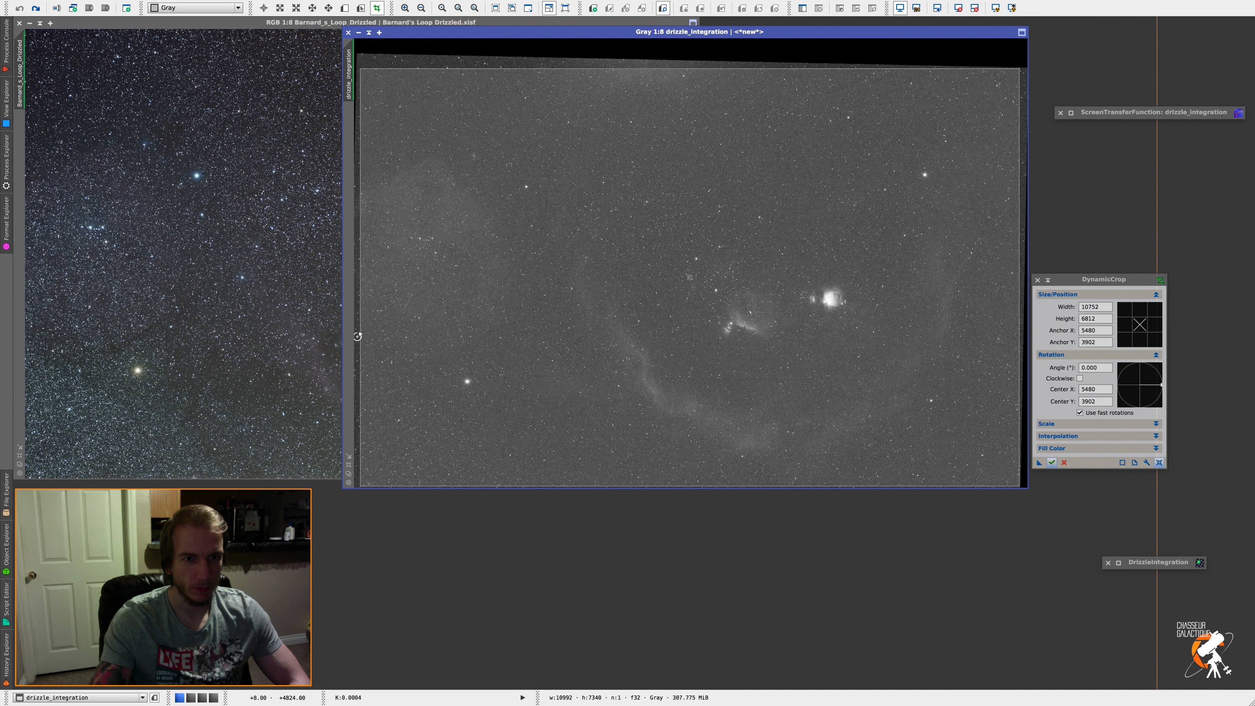
{"action": "left_click_drag", "start_coordinate": [361, 334], "coordinate": [359, 335]}
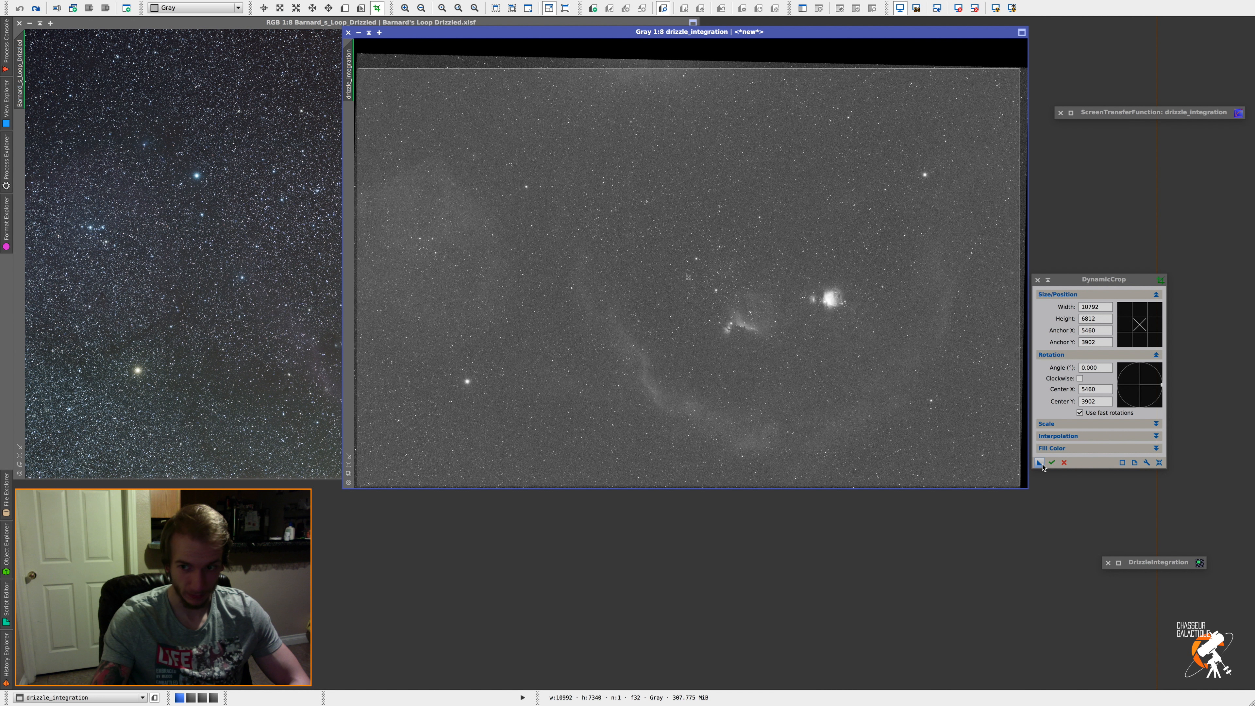
- Apply the same crop to the Barnard_s_Loop_Drizzled and drizzle_integration images, then close DynamicCrop
{"action": "left_click_drag", "start_coordinate": [1039, 466], "coordinate": [294, 221]}
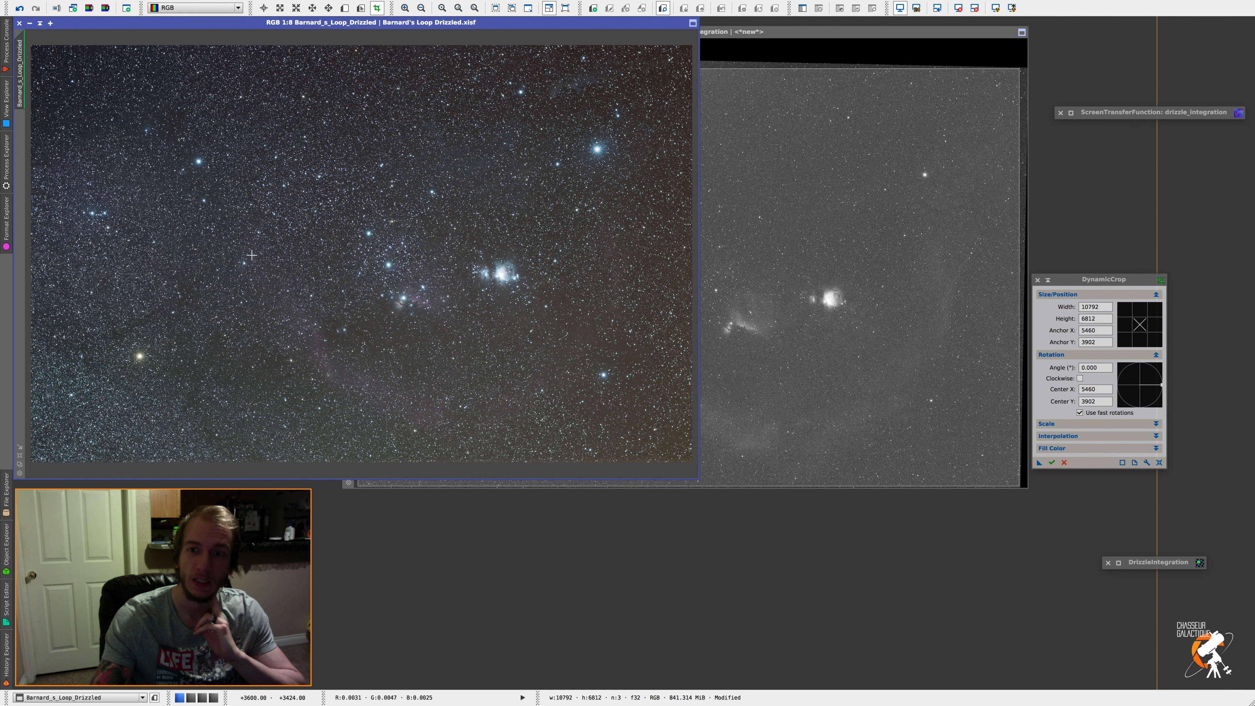
{"action": "left_click", "coordinate": [812, 221]}
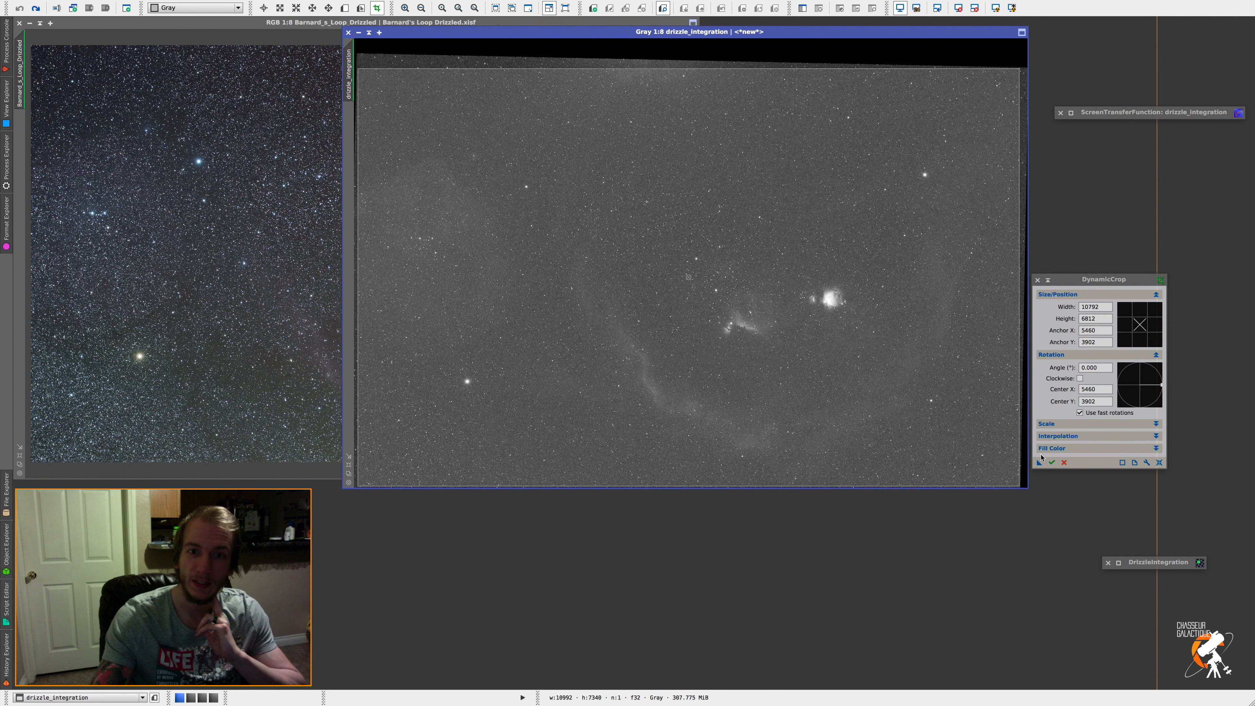
{"action": "left_click", "coordinate": [1051, 462]}
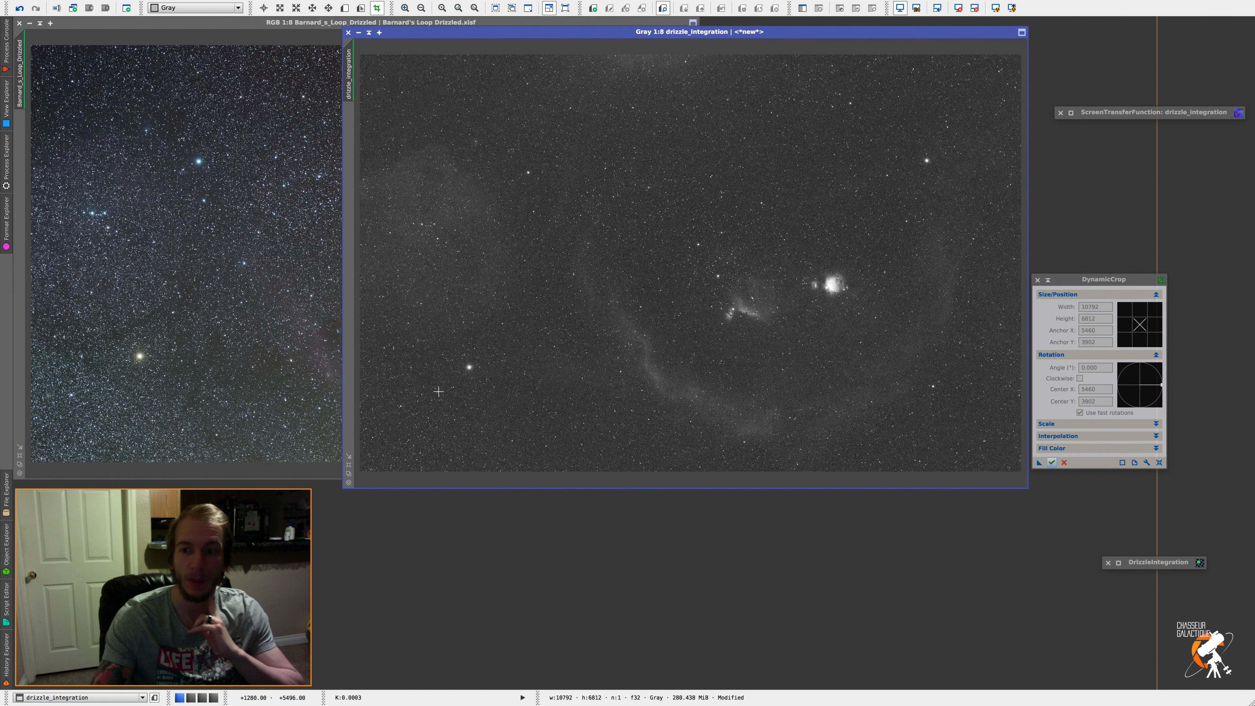
{"action": "left_click", "coordinate": [914, 241]}
{"action": "left_click_drag", "start_coordinate": [710, 34], "coordinate": [645, 71]}
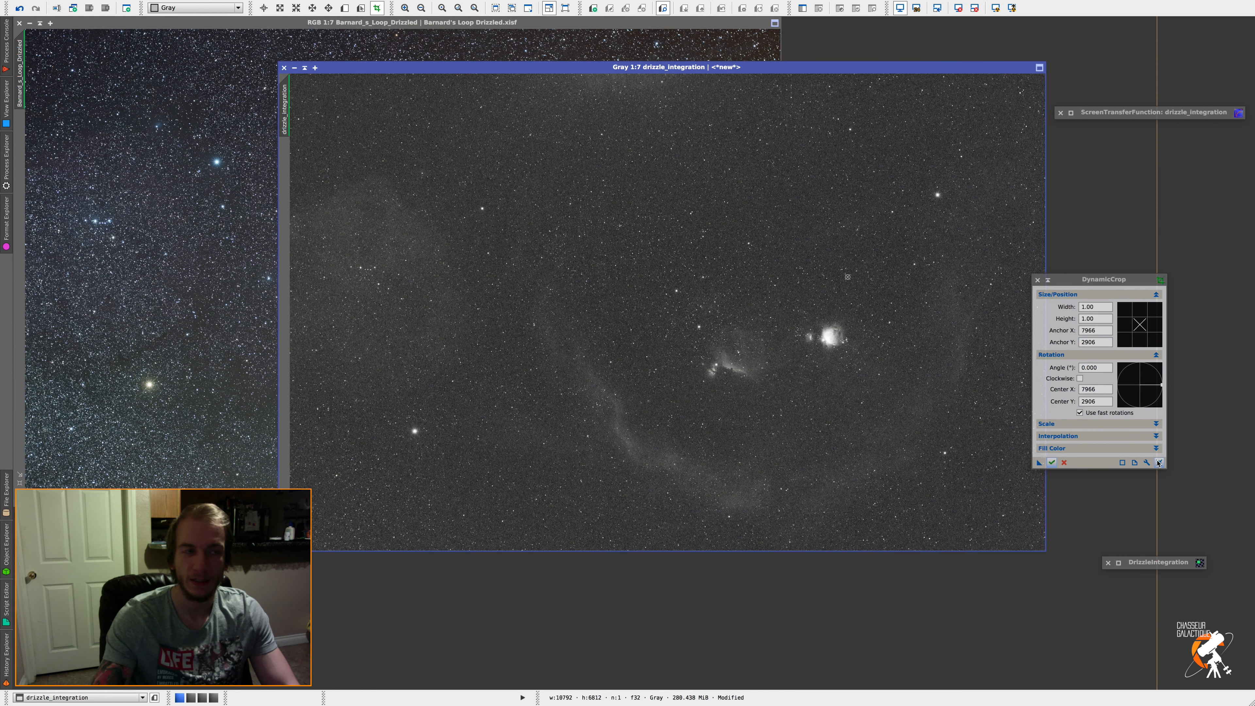
{"action": "left_click", "coordinate": [1064, 462]}
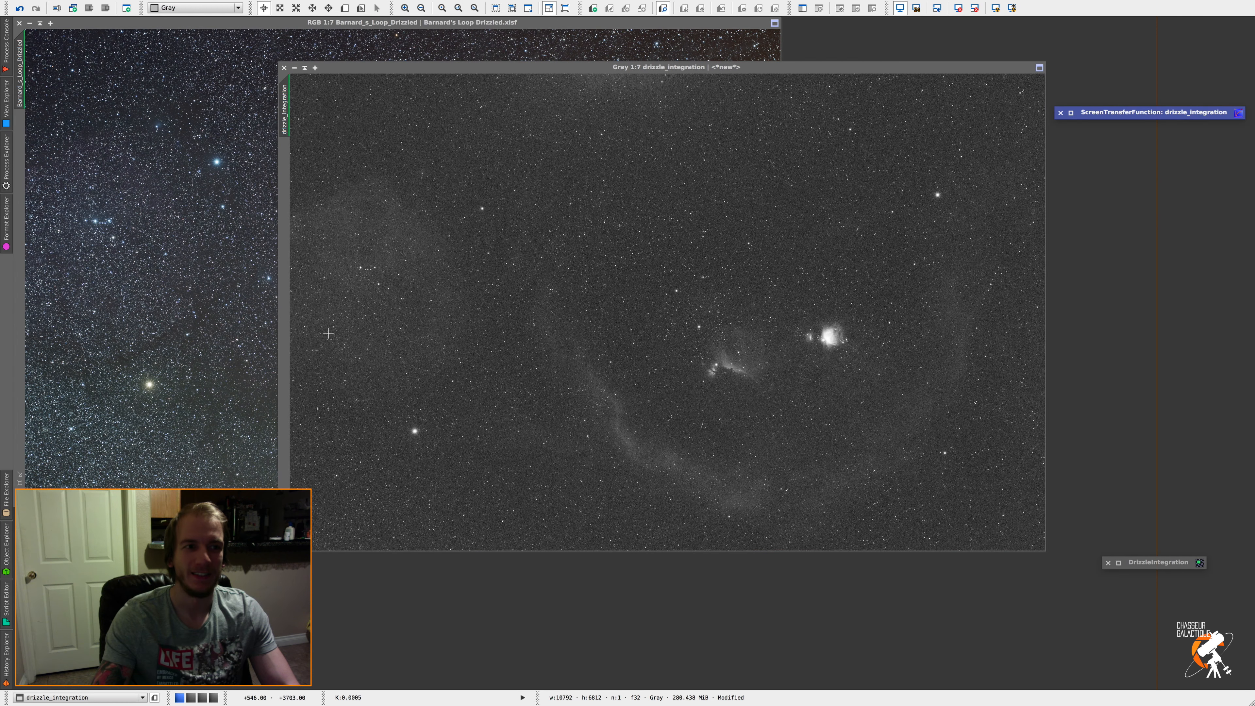
- Run AutomaticBackgroundExtractor with Subtraction correction and target replacement on drizzle_integration and Barnard_s_Loop_Drizzled
{"action": "left_click", "coordinate": [6, 184]}
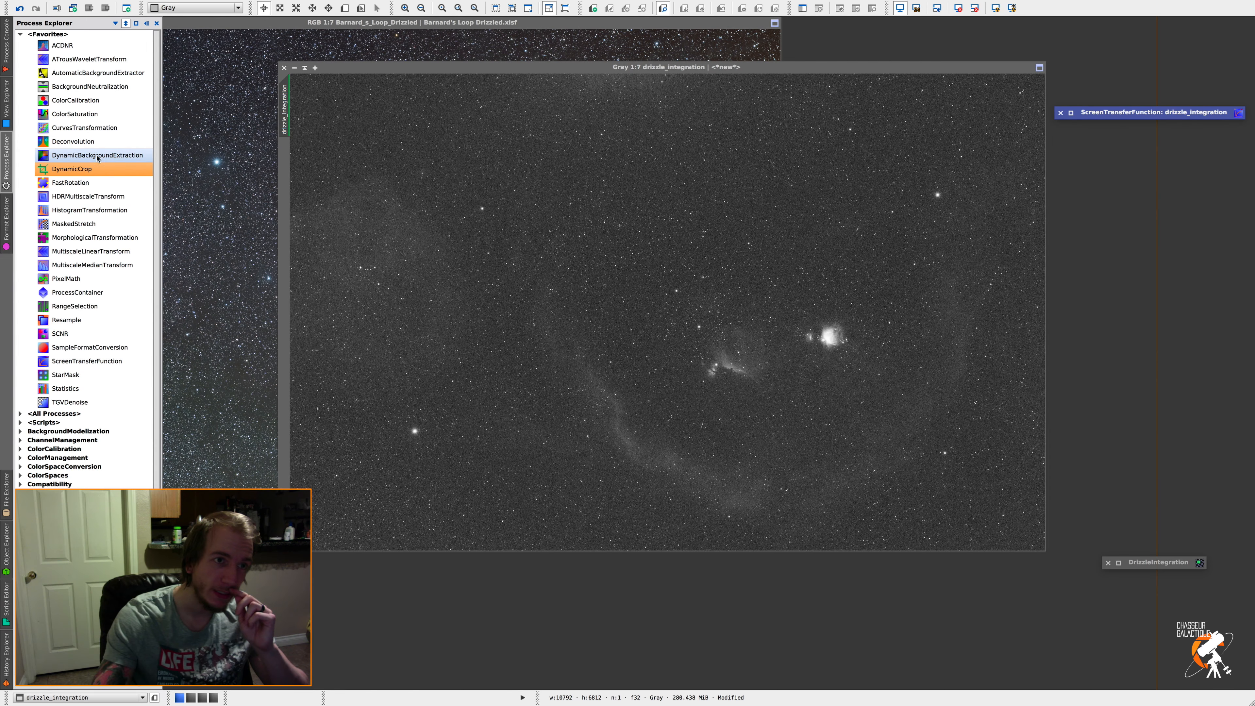
{"action": "double_click", "coordinate": [86, 74]}
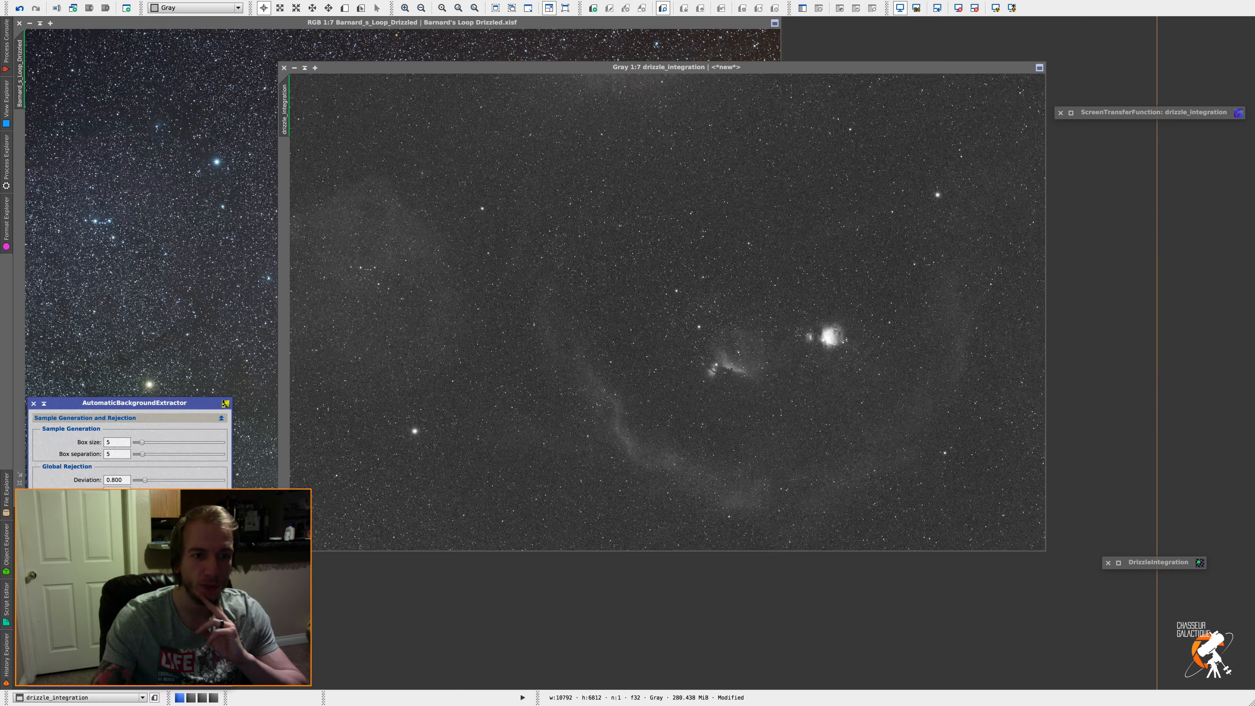
{"action": "left_click_drag", "start_coordinate": [35, 681], "coordinate": [504, 292]}
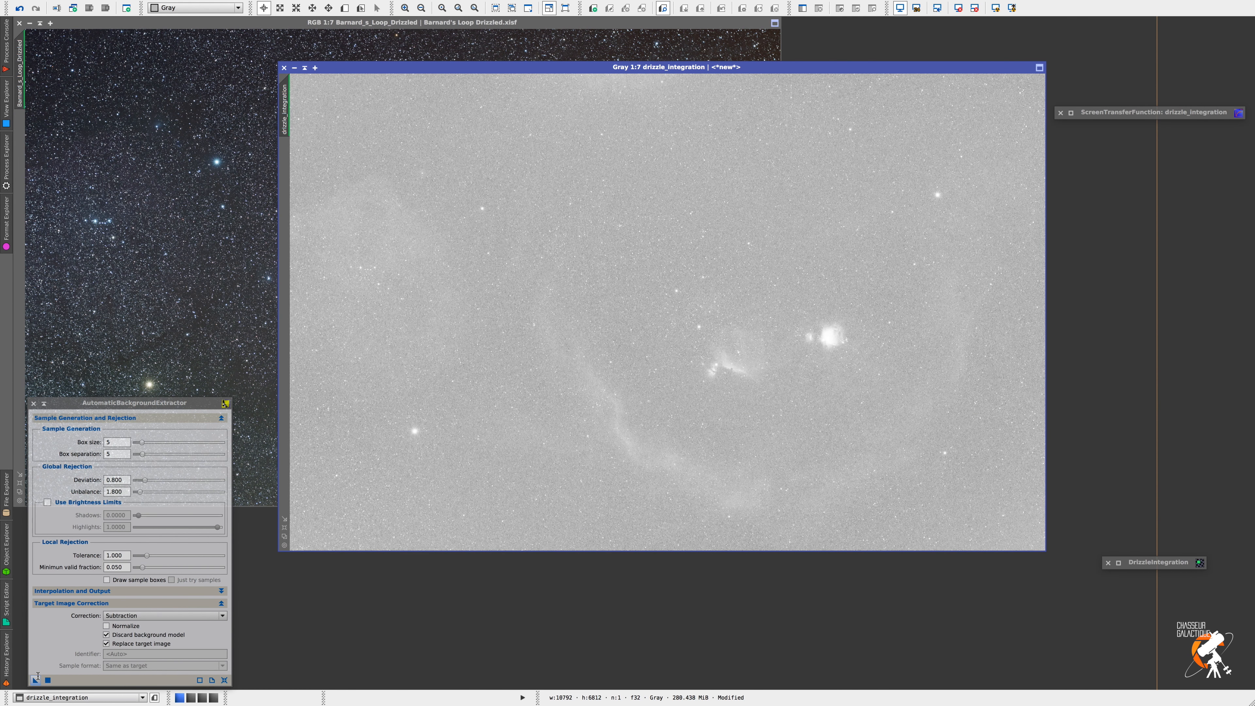
{"action": "left_click", "coordinate": [175, 301]}
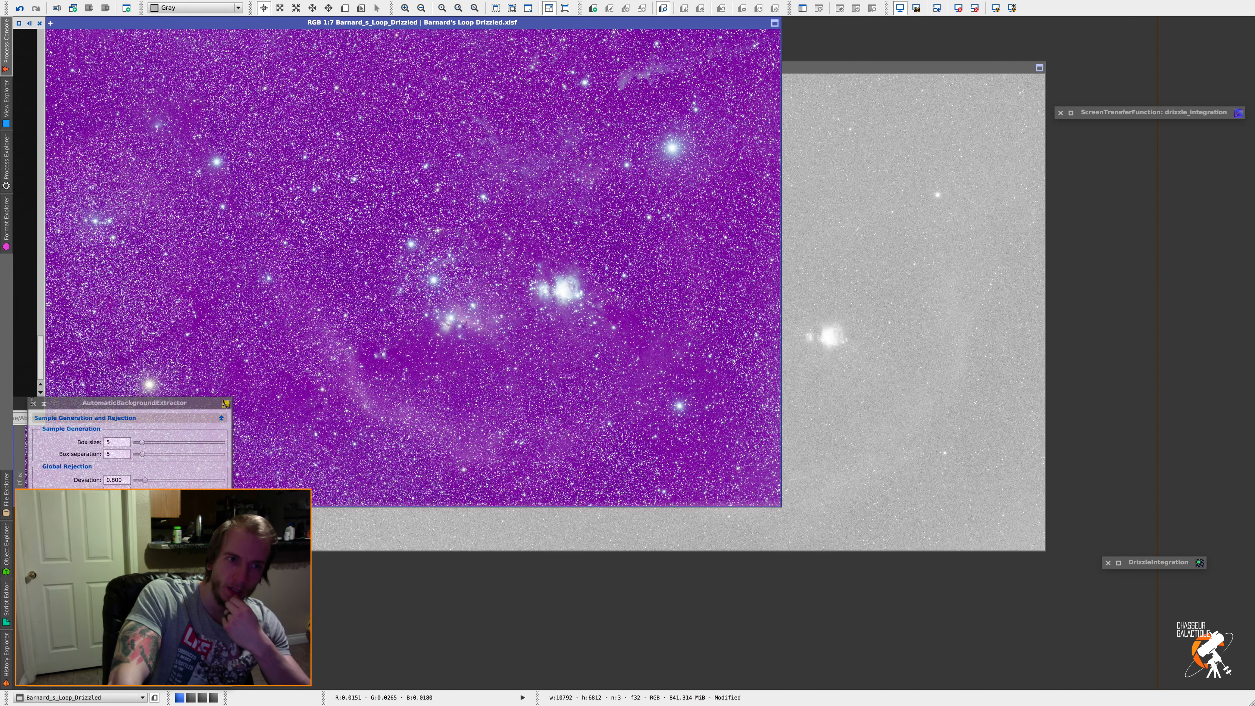
{"action": "left_click", "coordinate": [33, 404]}
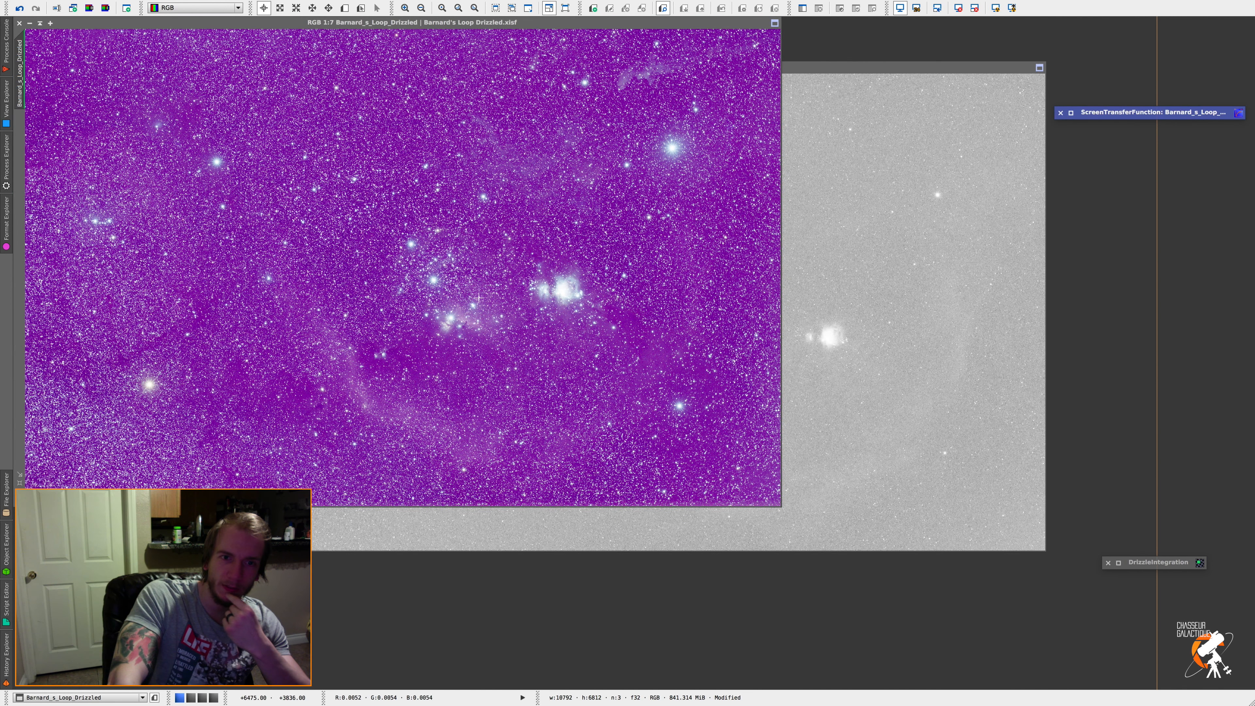
- Auto-stretch the display of Barnard_s_Loop_Drizzled and drizzle_integration with ScreenTransferFunction
{"action": "left_click", "coordinate": [1071, 113]}
{"action": "left_click", "coordinate": [762, 163]}
{"action": "left_click", "coordinate": [1005, 118]}
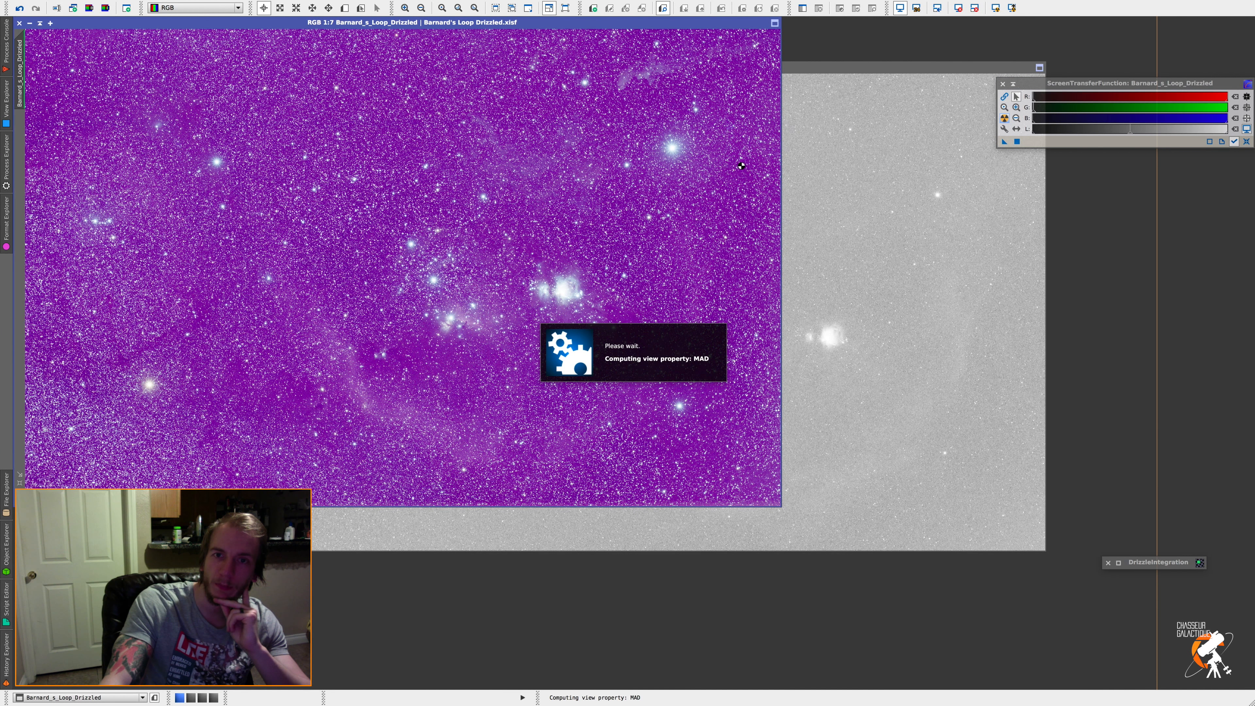
{"action": "left_click", "coordinate": [862, 178]}
{"action": "left_click", "coordinate": [1005, 118]}
{"action": "left_click", "coordinate": [1016, 83]}
- Open the NBRGBCombination script with Barnard_s_Loop_Drizzled as the RGB source and drizzle_integration as the R channel narrowband source
{"action": "mouse_move", "coordinate": [316, 3]}
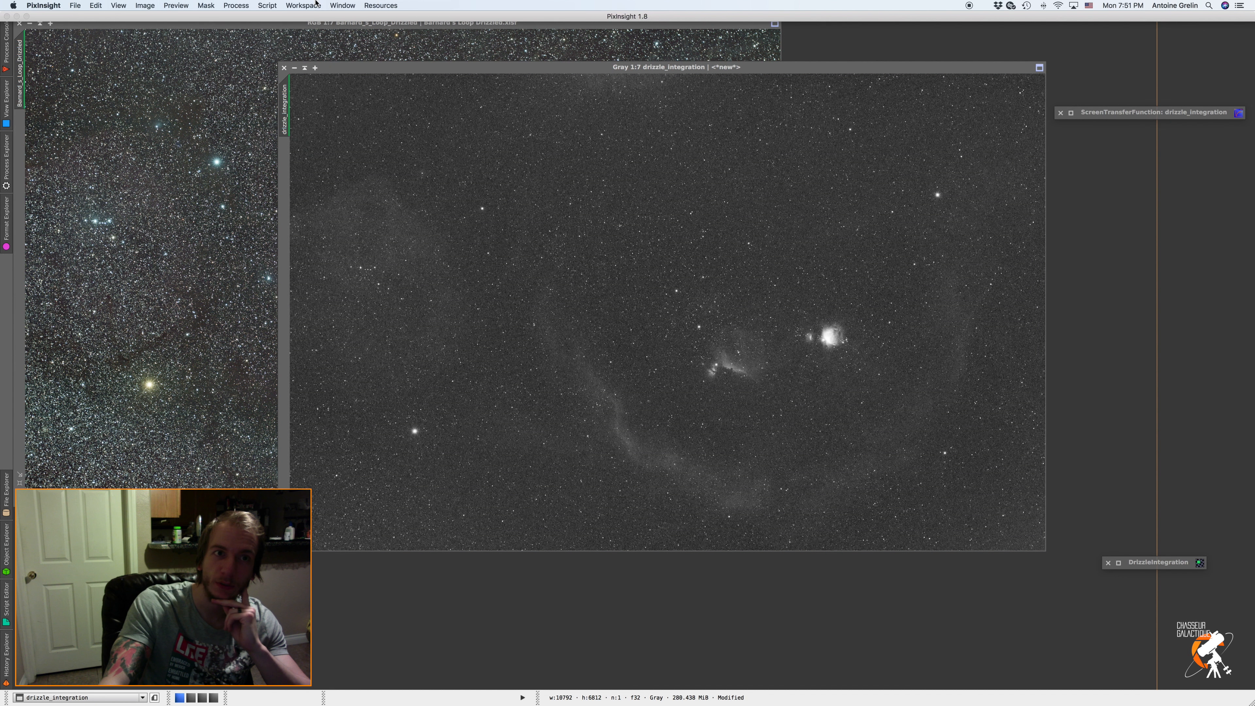
{"action": "left_click", "coordinate": [268, 6]}
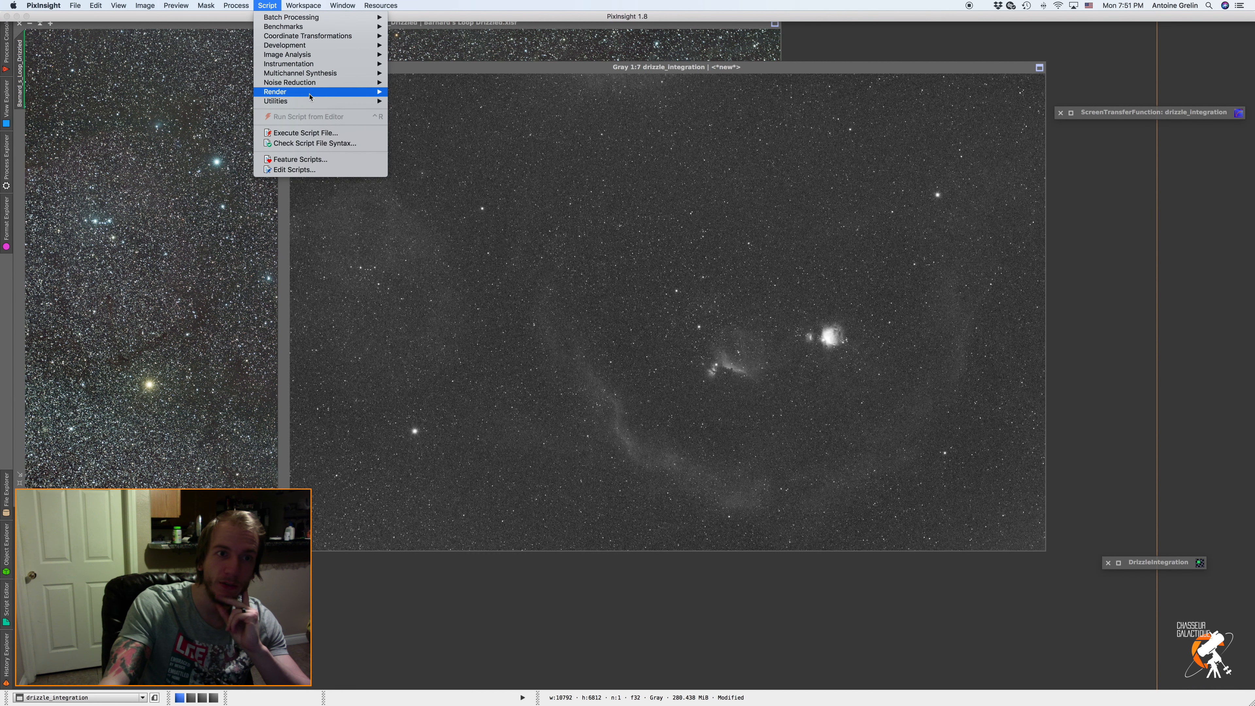
{"action": "mouse_move", "coordinate": [306, 101]}
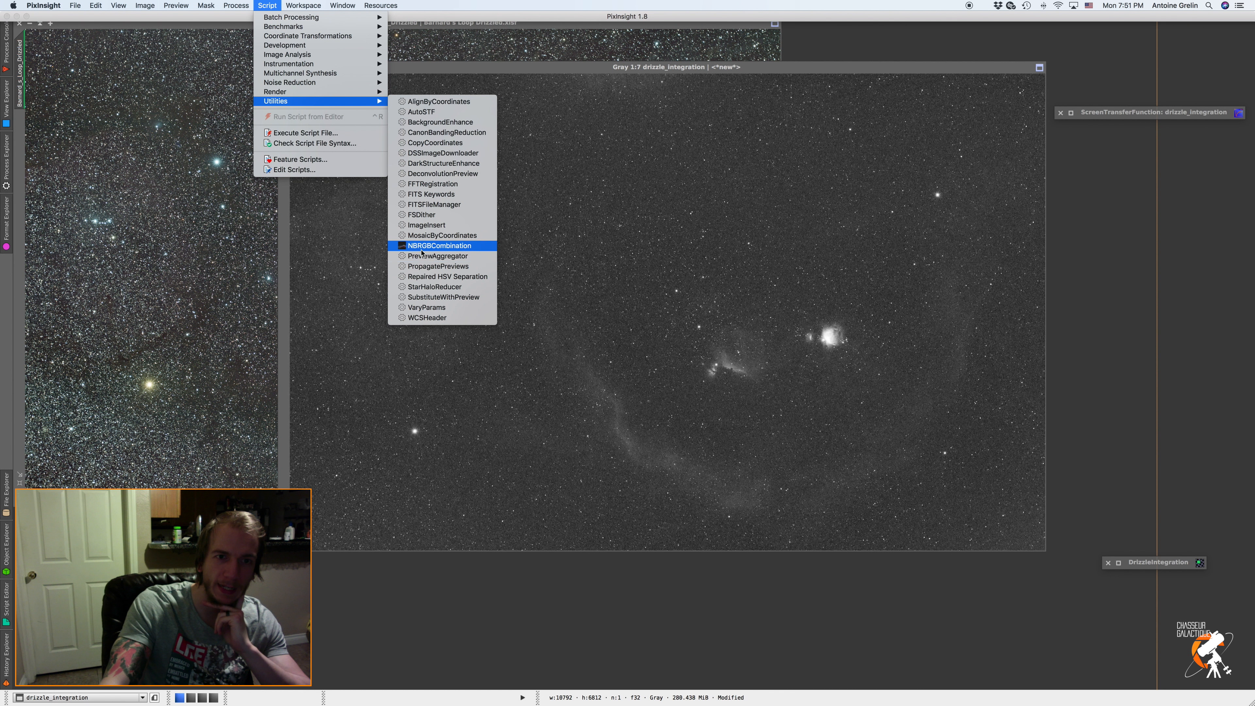
{"action": "left_click", "coordinate": [434, 251]}
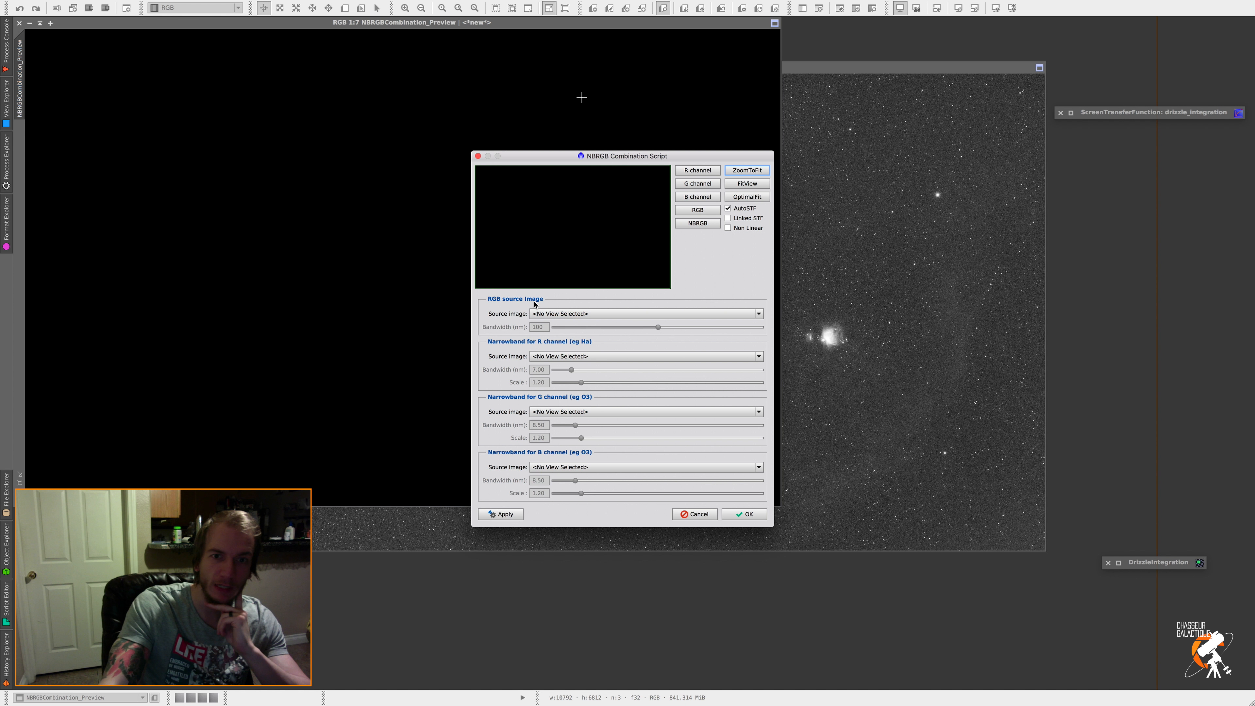
{"action": "left_click", "coordinate": [558, 314]}
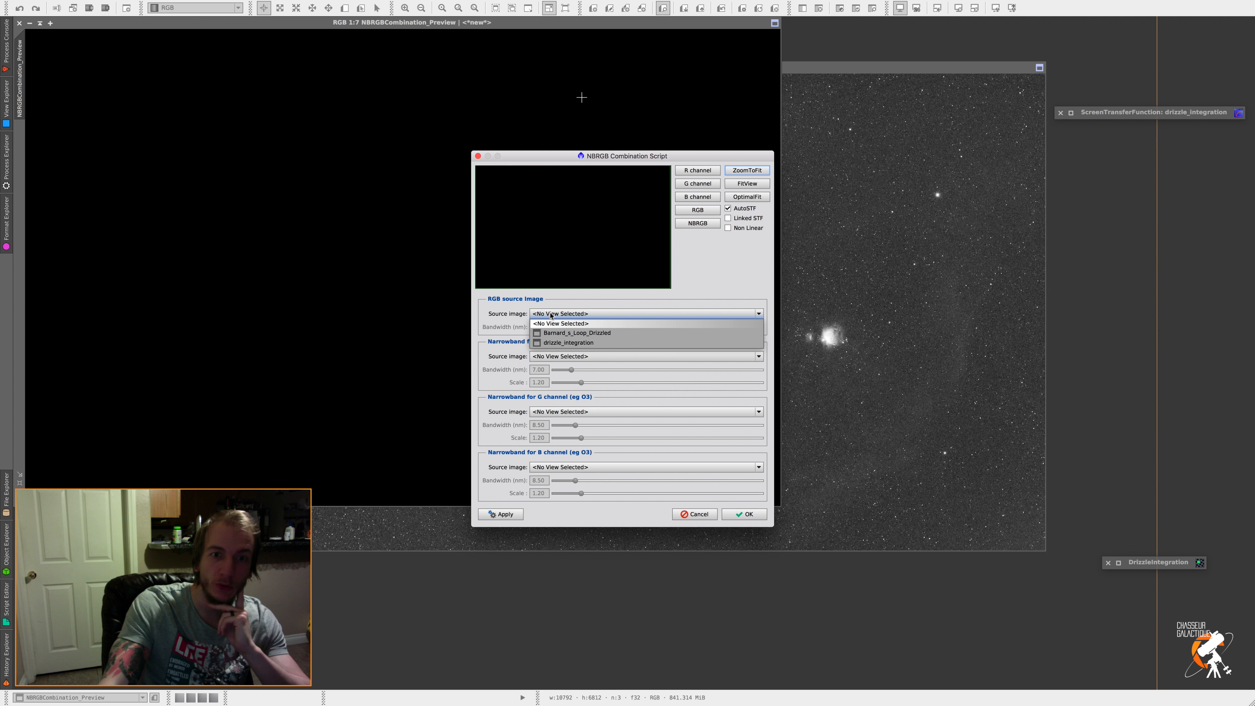
{"action": "left_click", "coordinate": [577, 333]}
{"action": "left_click", "coordinate": [570, 356]}
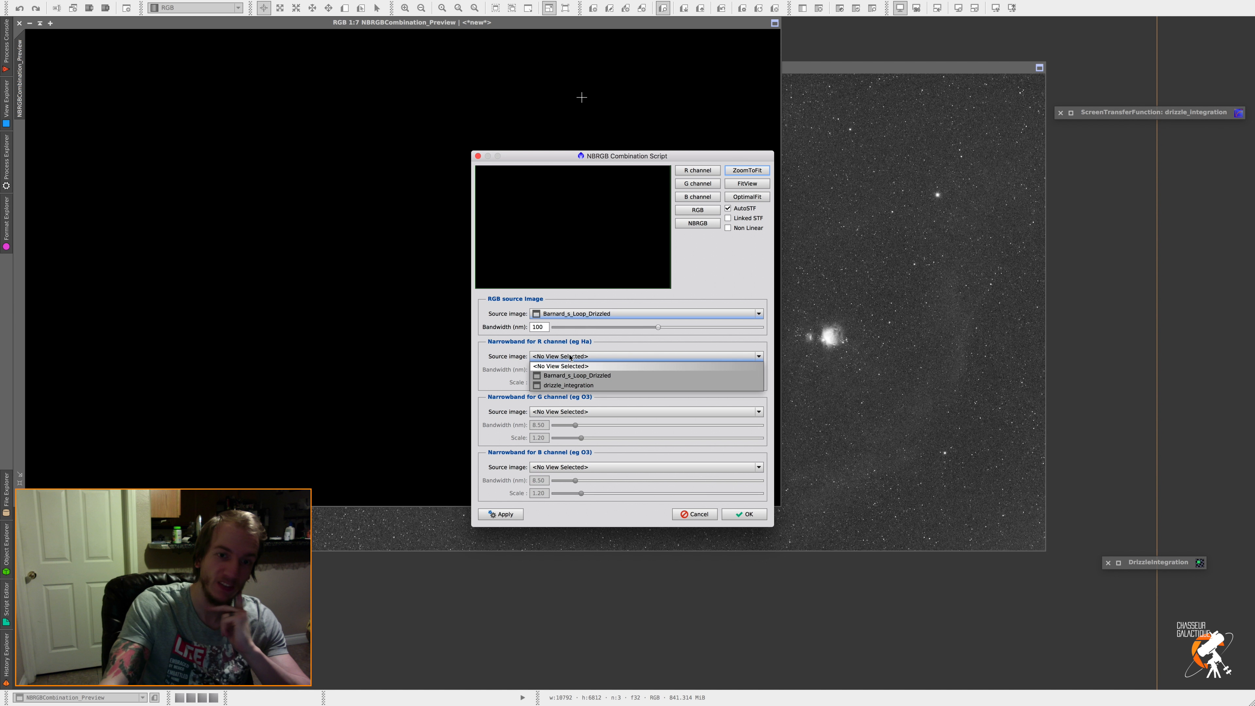
{"action": "left_click", "coordinate": [577, 386]}
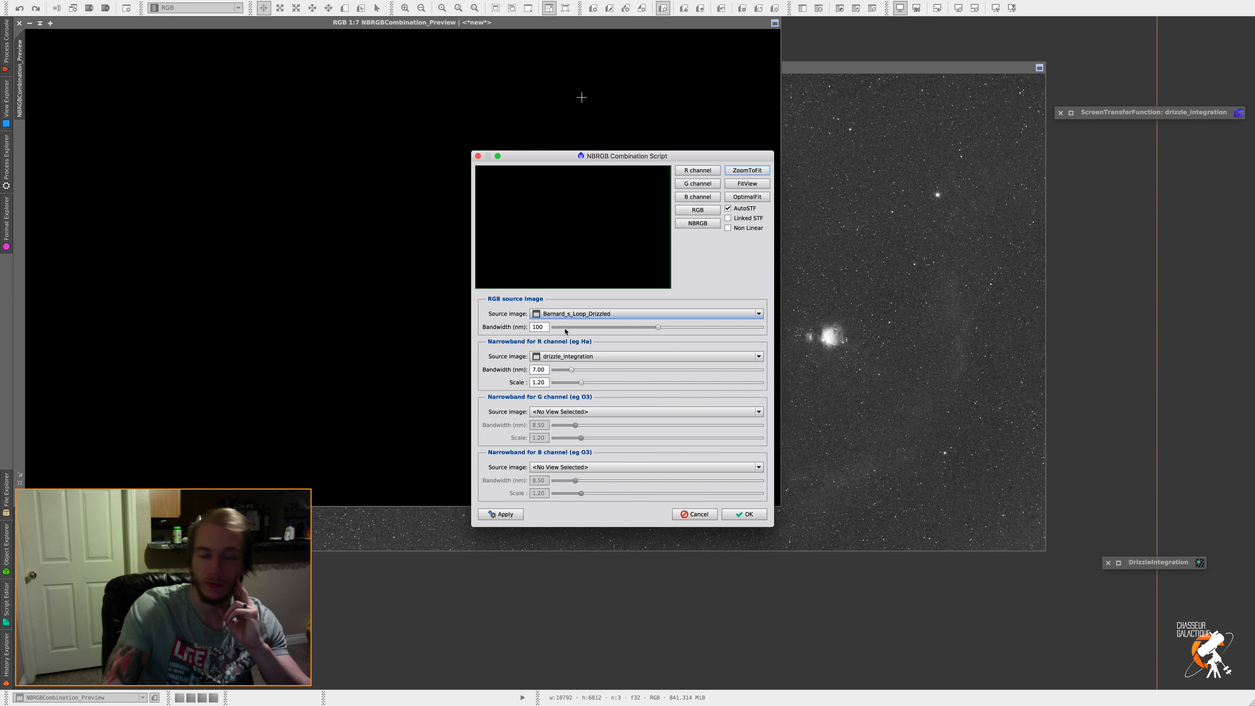
- Set the RGB source bandwidth to 200 nm, the R channel narrowband bandwidth to 12 nm and its scale to 4.00
{"action": "left_click", "coordinate": [658, 328]}
{"action": "left_click_drag", "start_coordinate": [656, 330], "coordinate": [773, 341]}
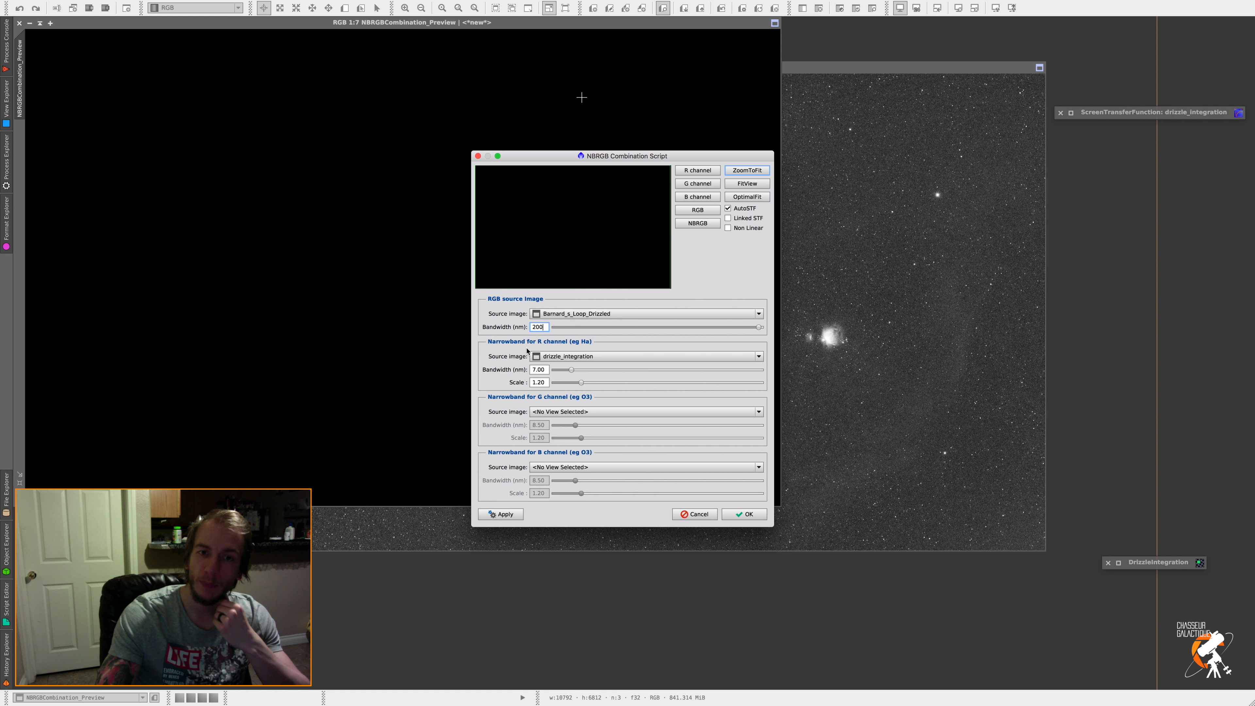
{"action": "left_click_drag", "start_coordinate": [572, 370], "coordinate": [581, 371]}
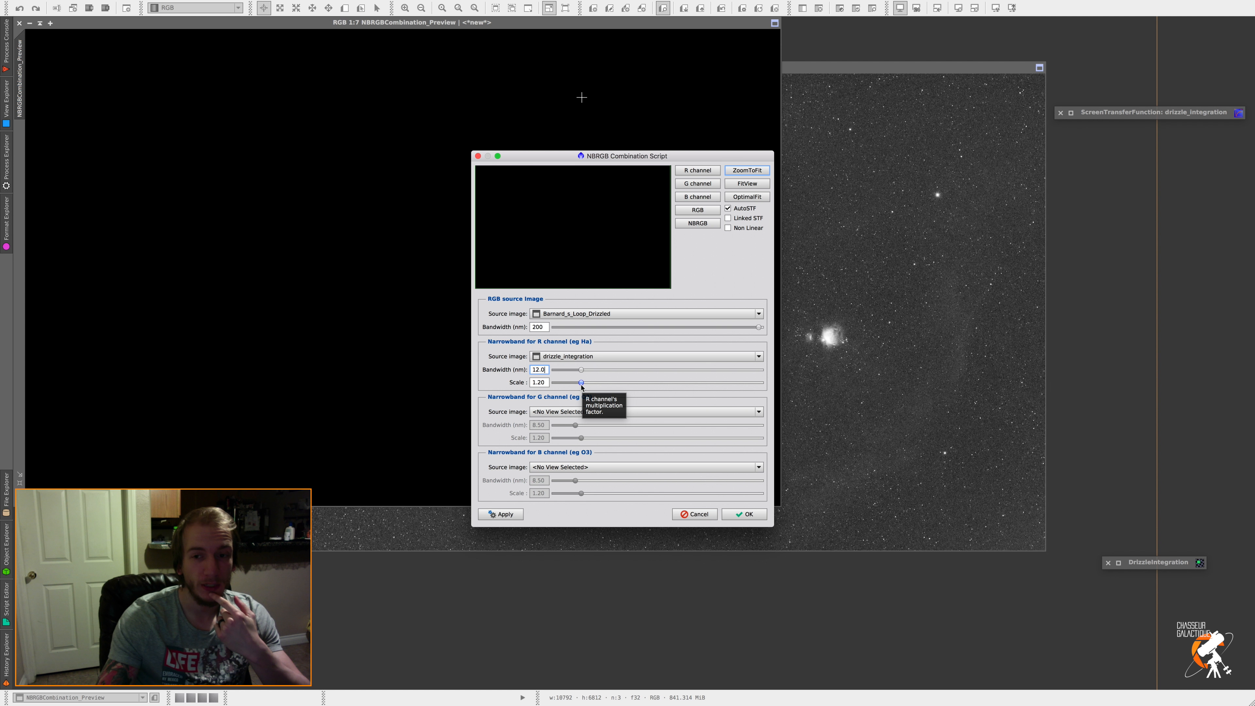
{"action": "left_click_drag", "start_coordinate": [582, 385], "coordinate": [591, 385]}
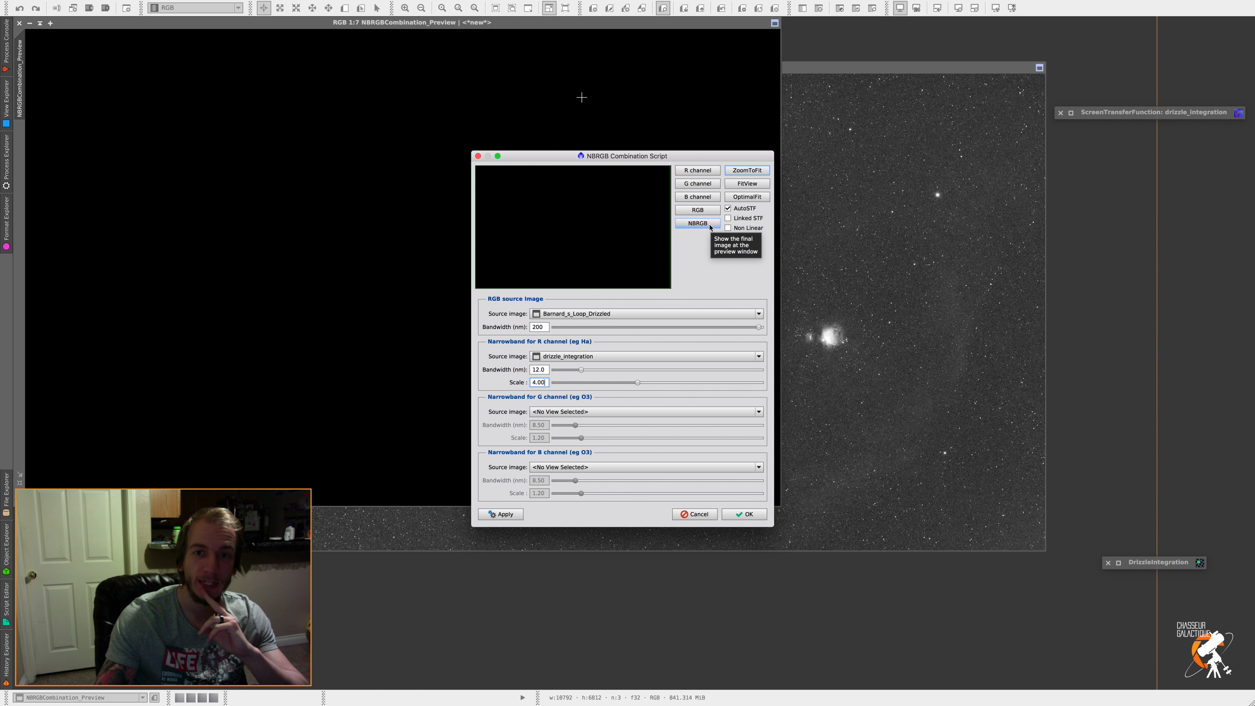
- Preview the NBRGB combination and generate the combined image
{"action": "left_click", "coordinate": [698, 224]}
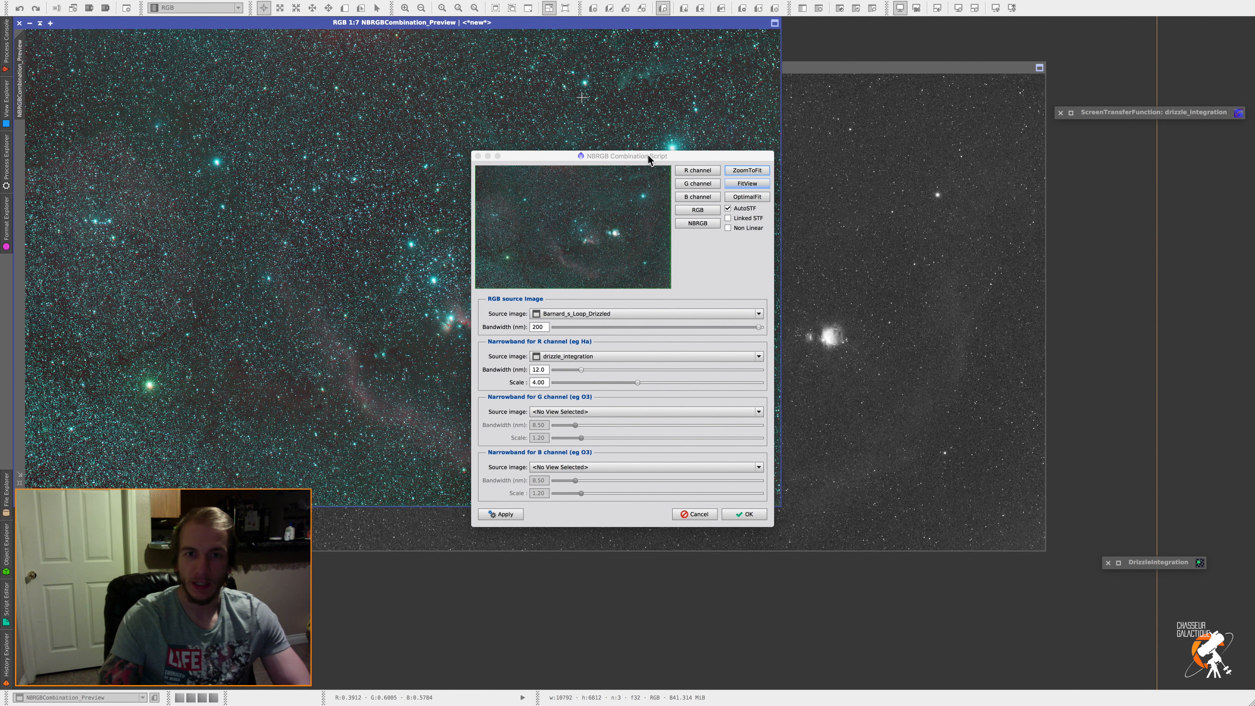
{"action": "left_click_drag", "start_coordinate": [643, 159], "coordinate": [539, 170]}
{"action": "left_click", "coordinate": [637, 526]}
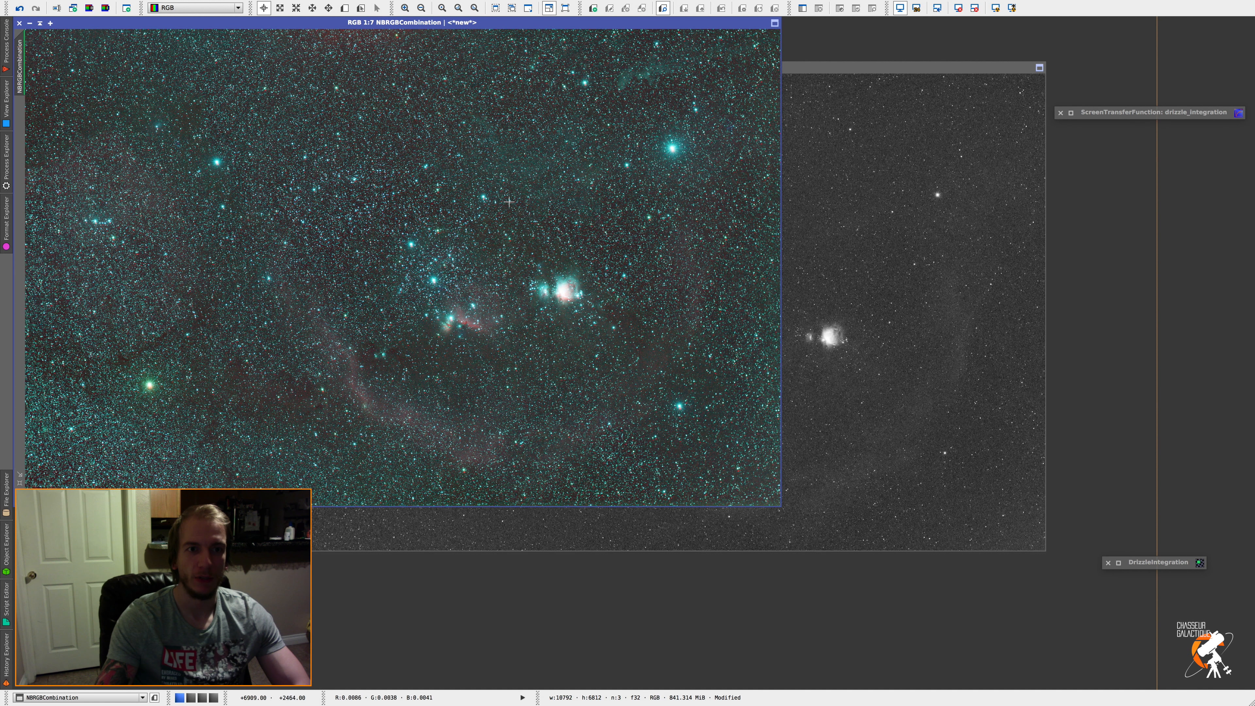
{"action": "left_click", "coordinate": [6, 158]}
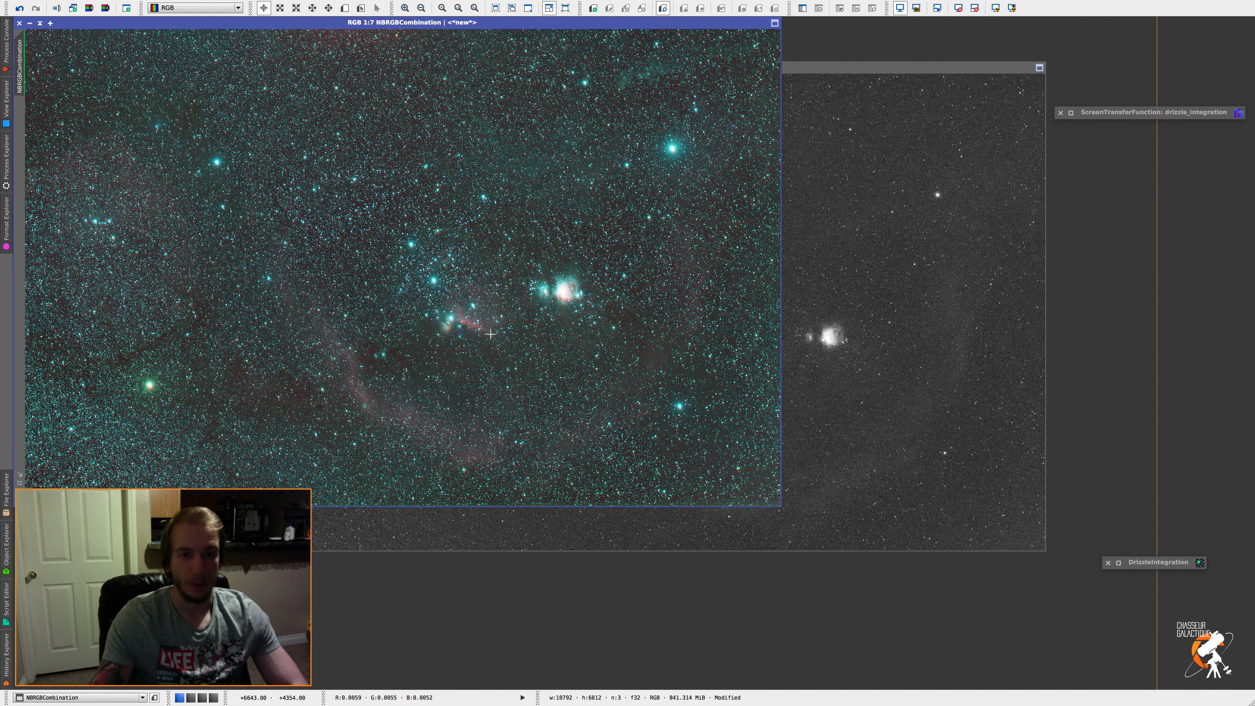
{"action": "scroll", "coordinate": [485, 331], "scroll_direction": "up", "scroll_amount": 3}
{"action": "scroll", "coordinate": [485, 331], "scroll_direction": "down", "scroll_amount": 5}
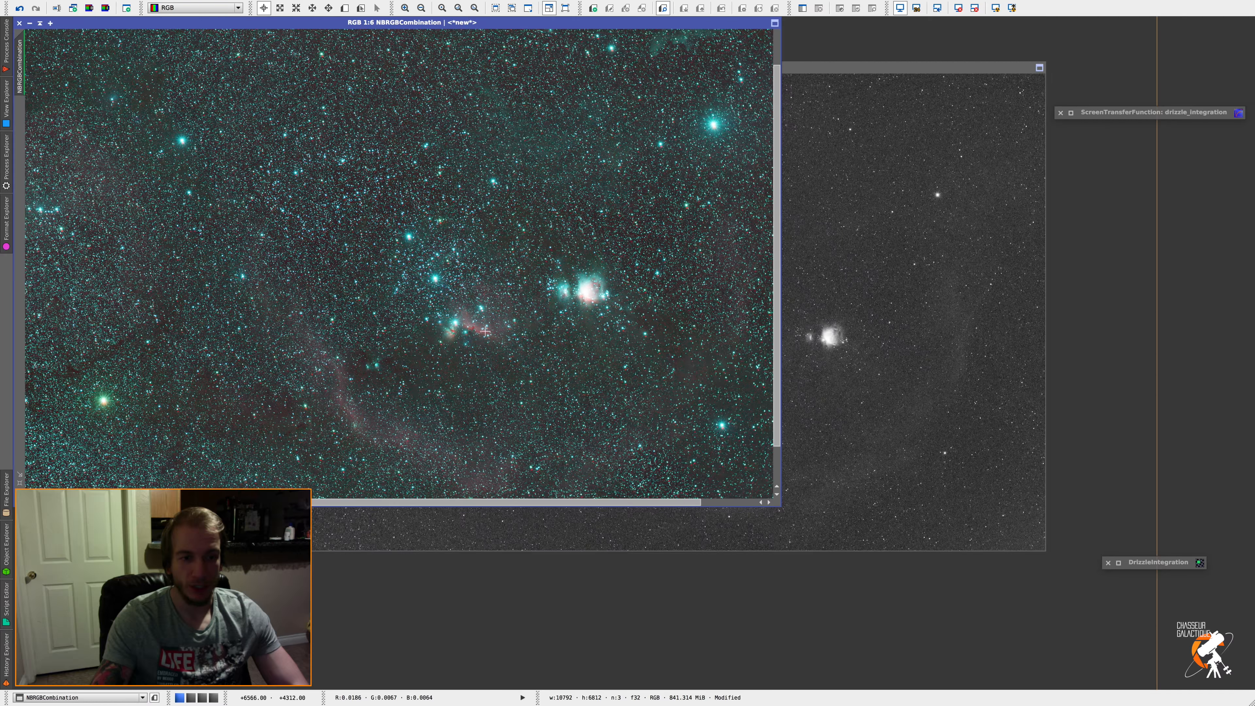